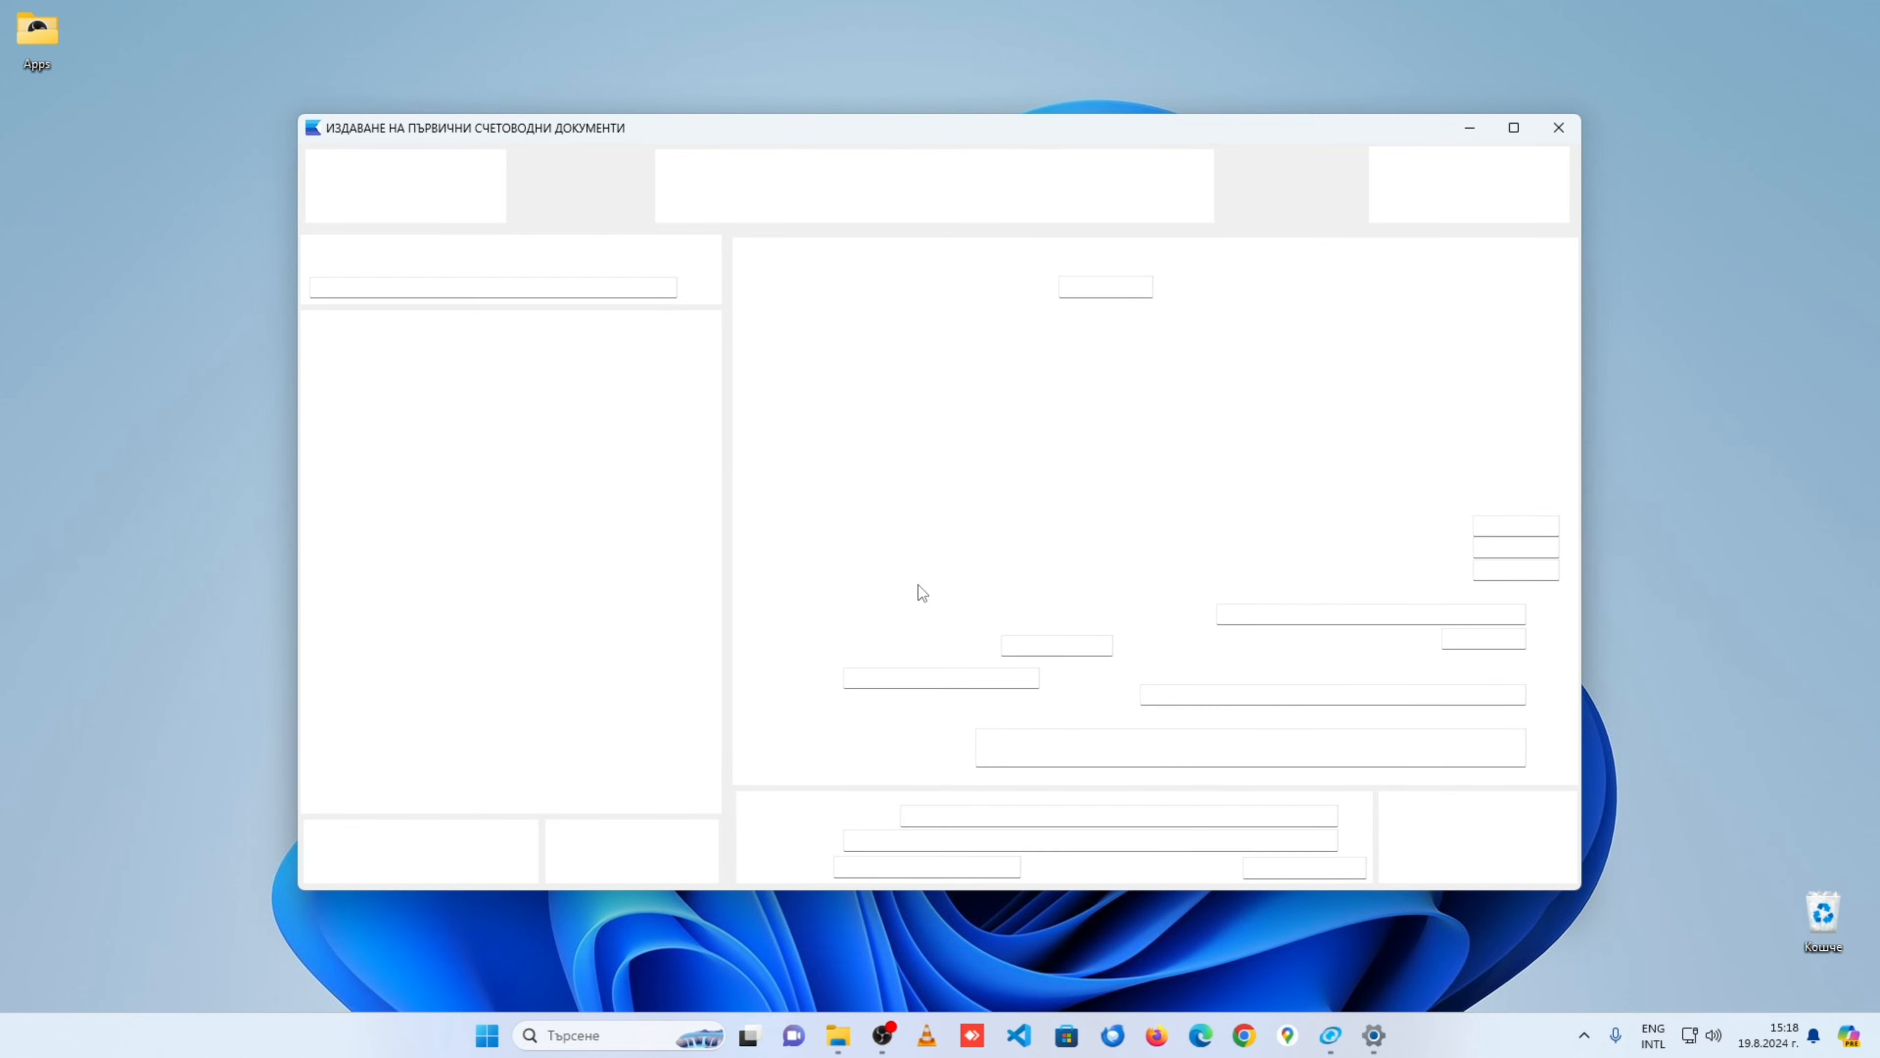
Step: Maximize the invoicing window so the recipient list fills the full screen
left_click(1524, 127)
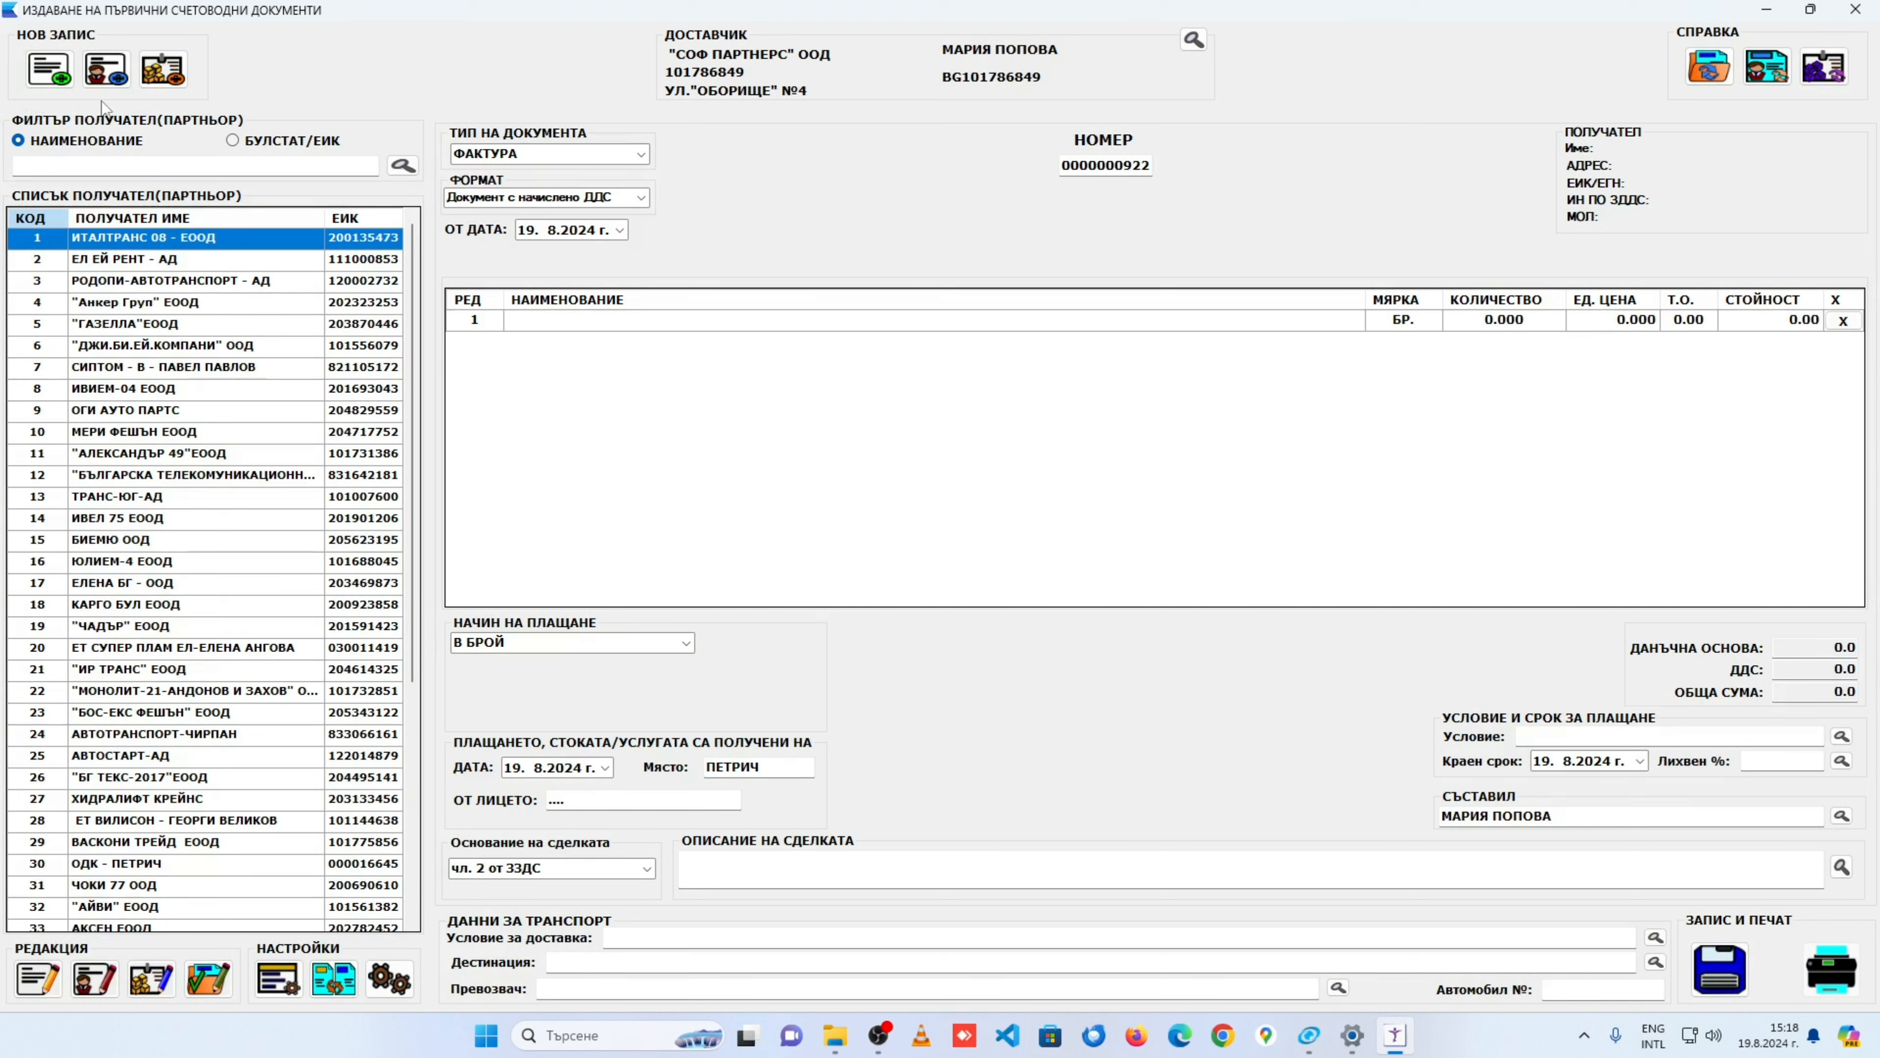
Step: Add a new firm named ЕТ ПЕТРОВ and enter its EIK/BULSTAT and VAT numbers
left_click(49, 76)
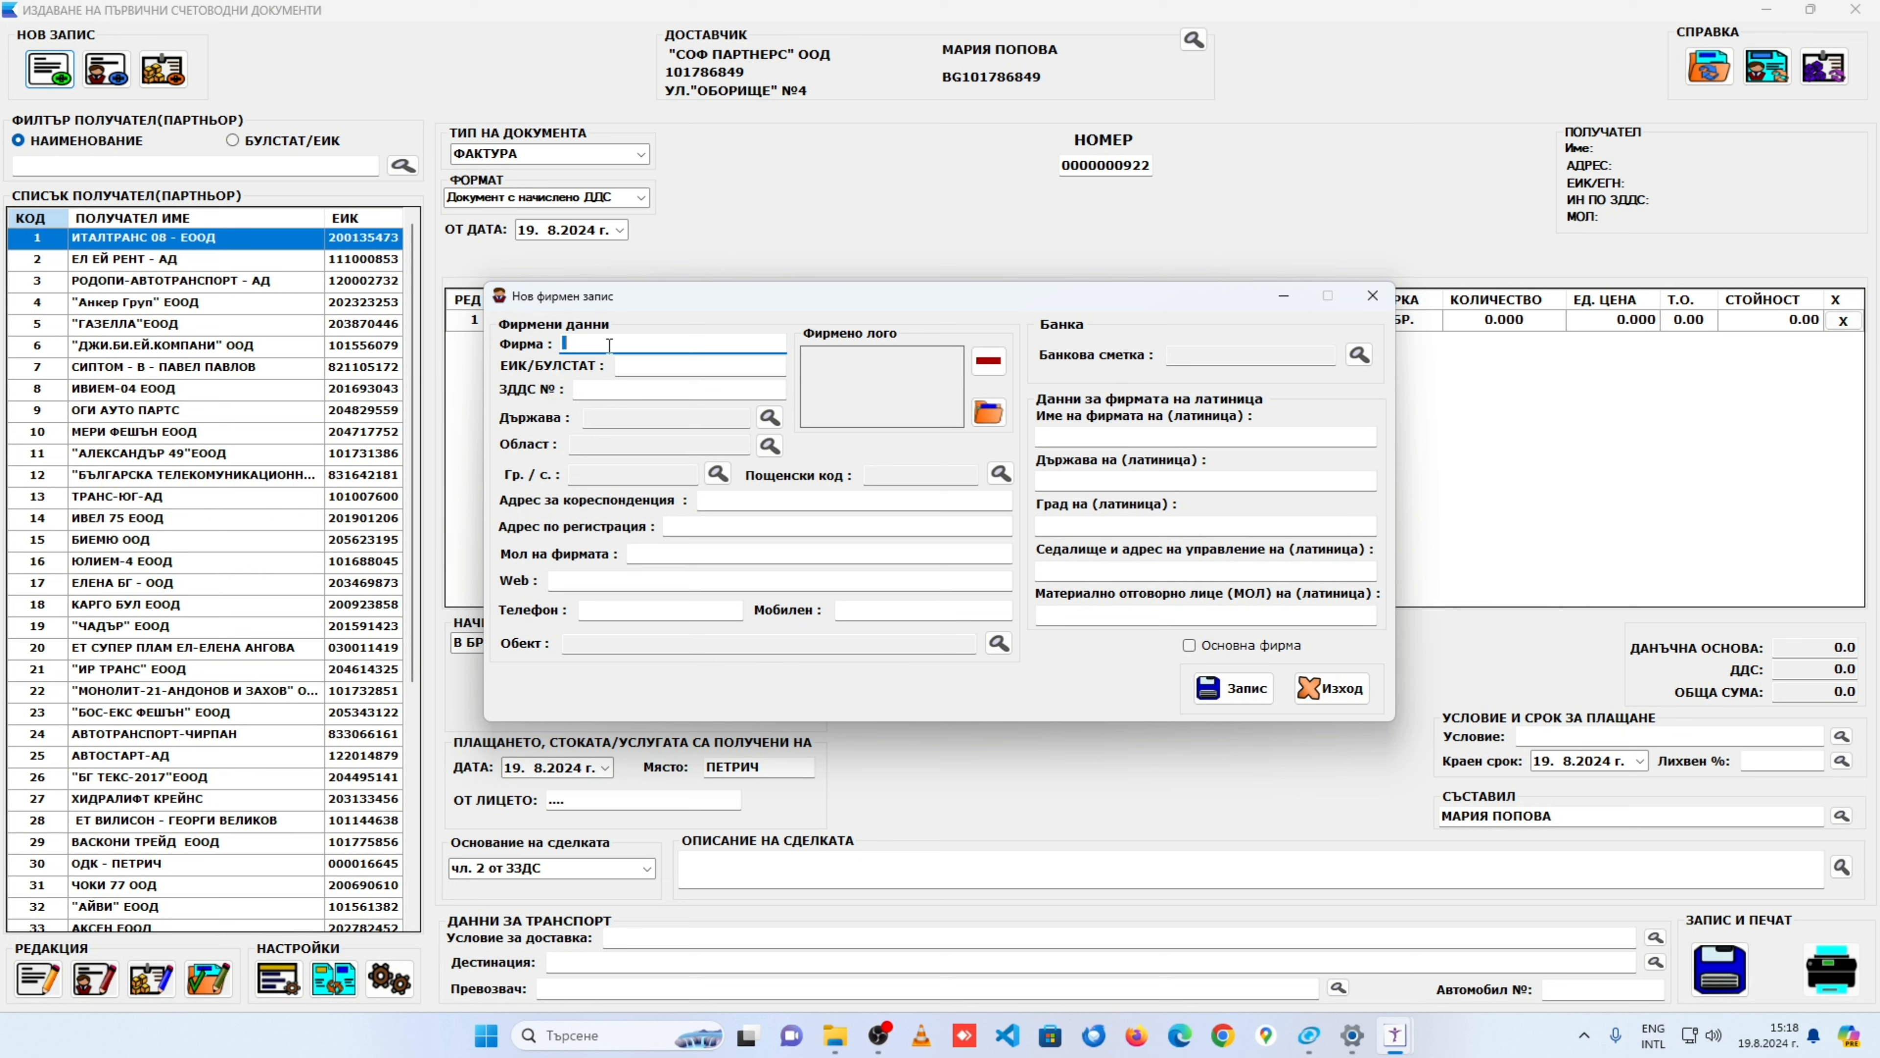
type("ЕТ")
key("alt+shift")
type("ПЕТРОВ")
key("Tab")
type("1111")
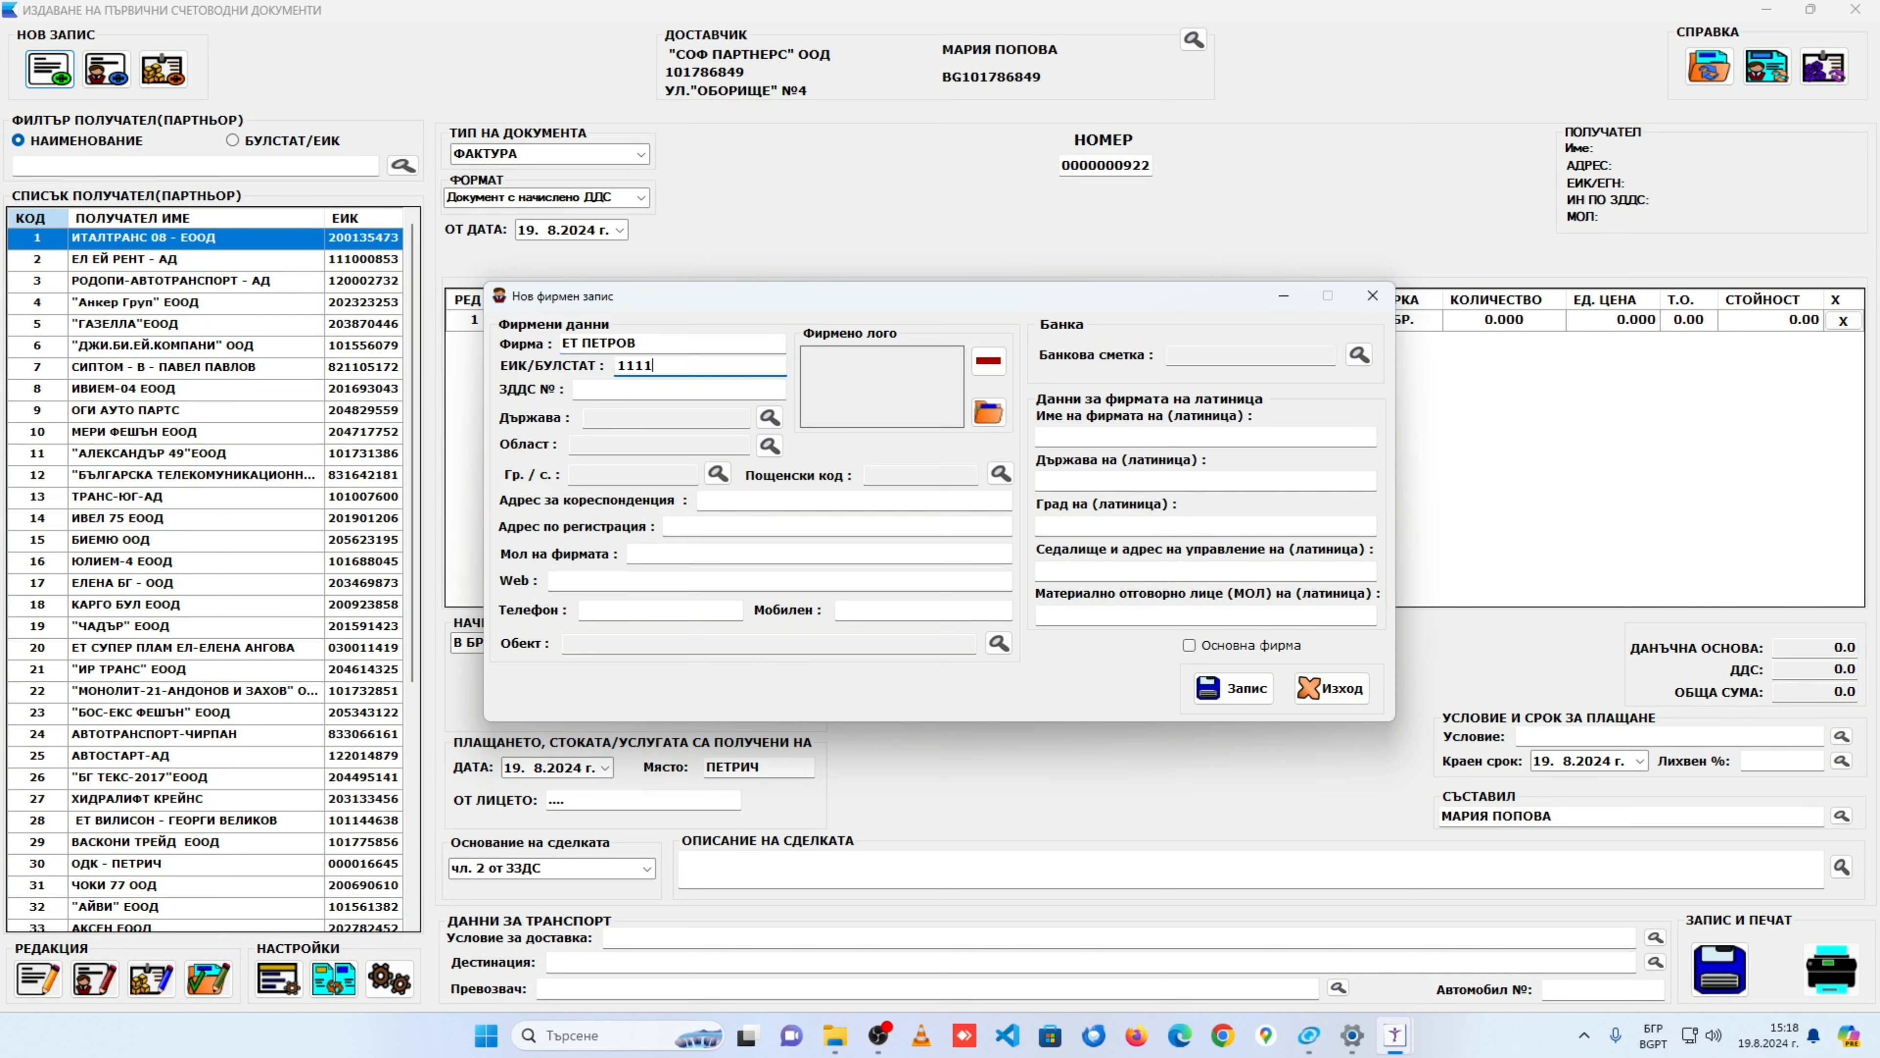
type("111111")
key("Tab")
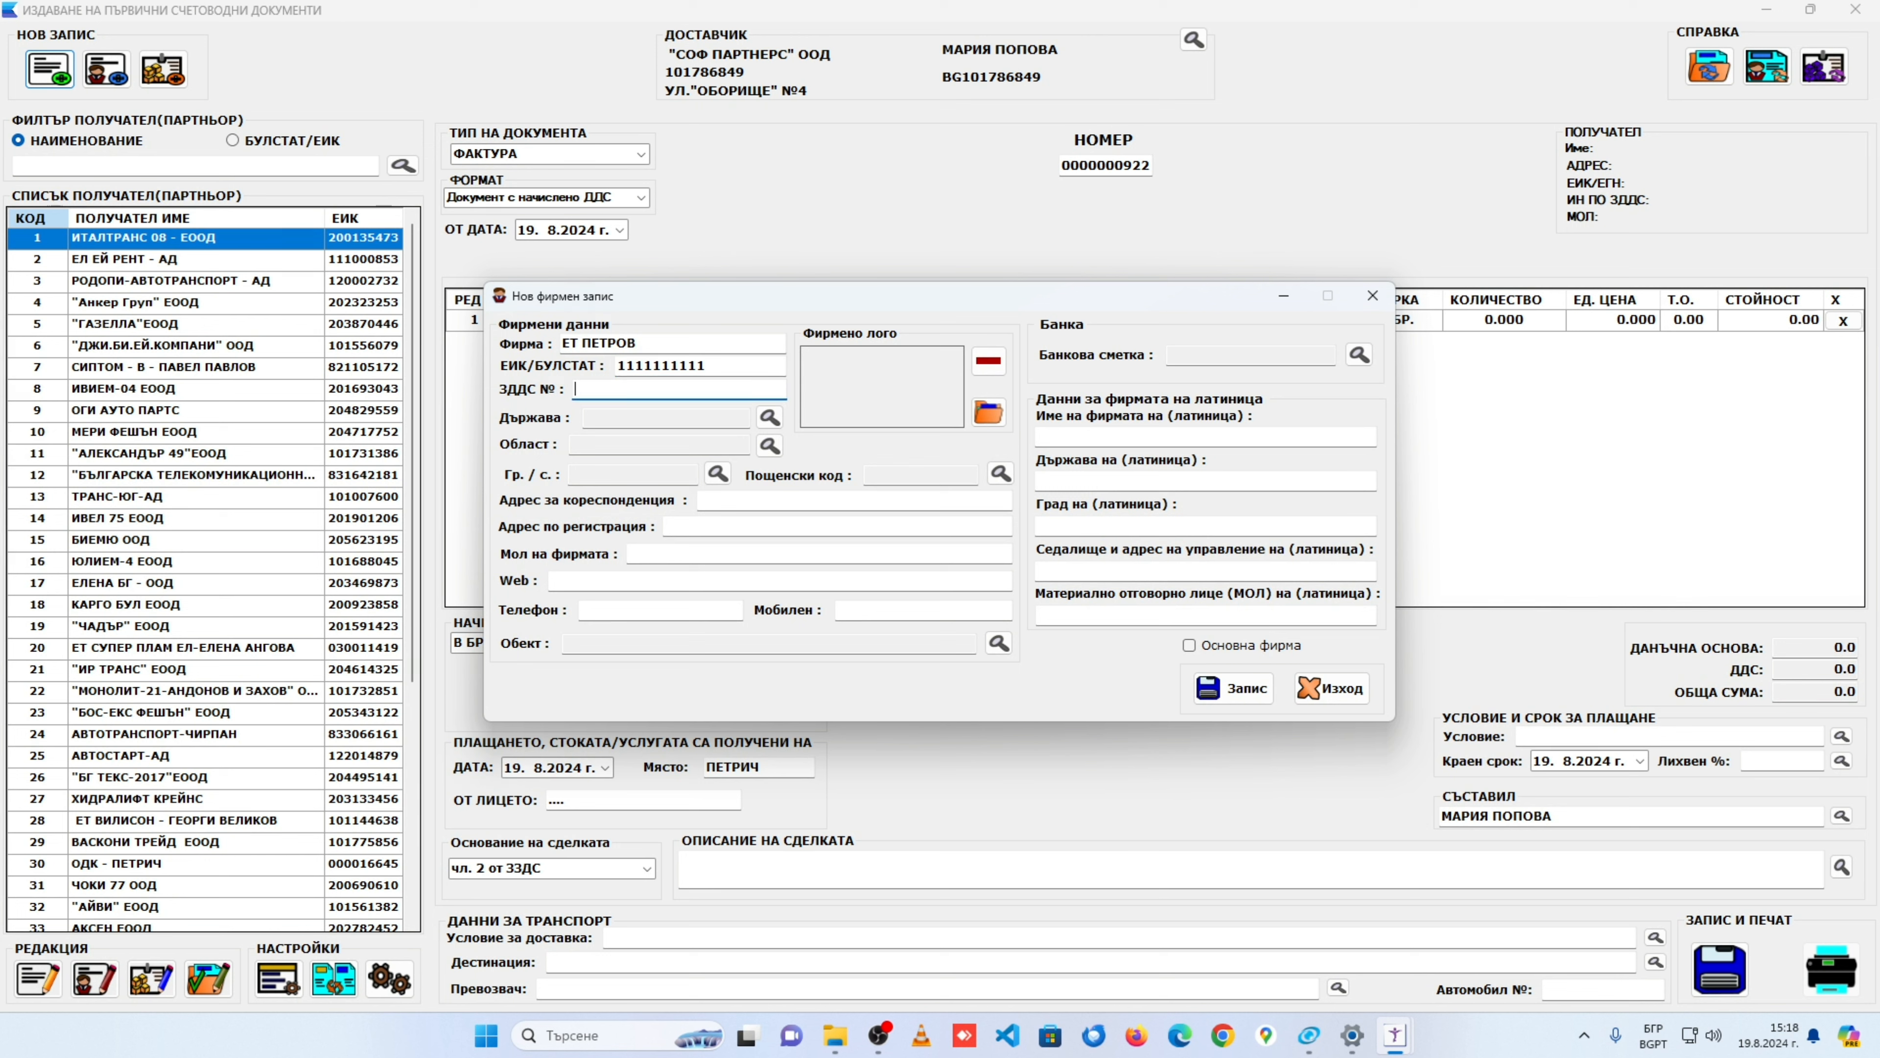
key("alt+shift")
type("BG1111111111")
key("Tab")
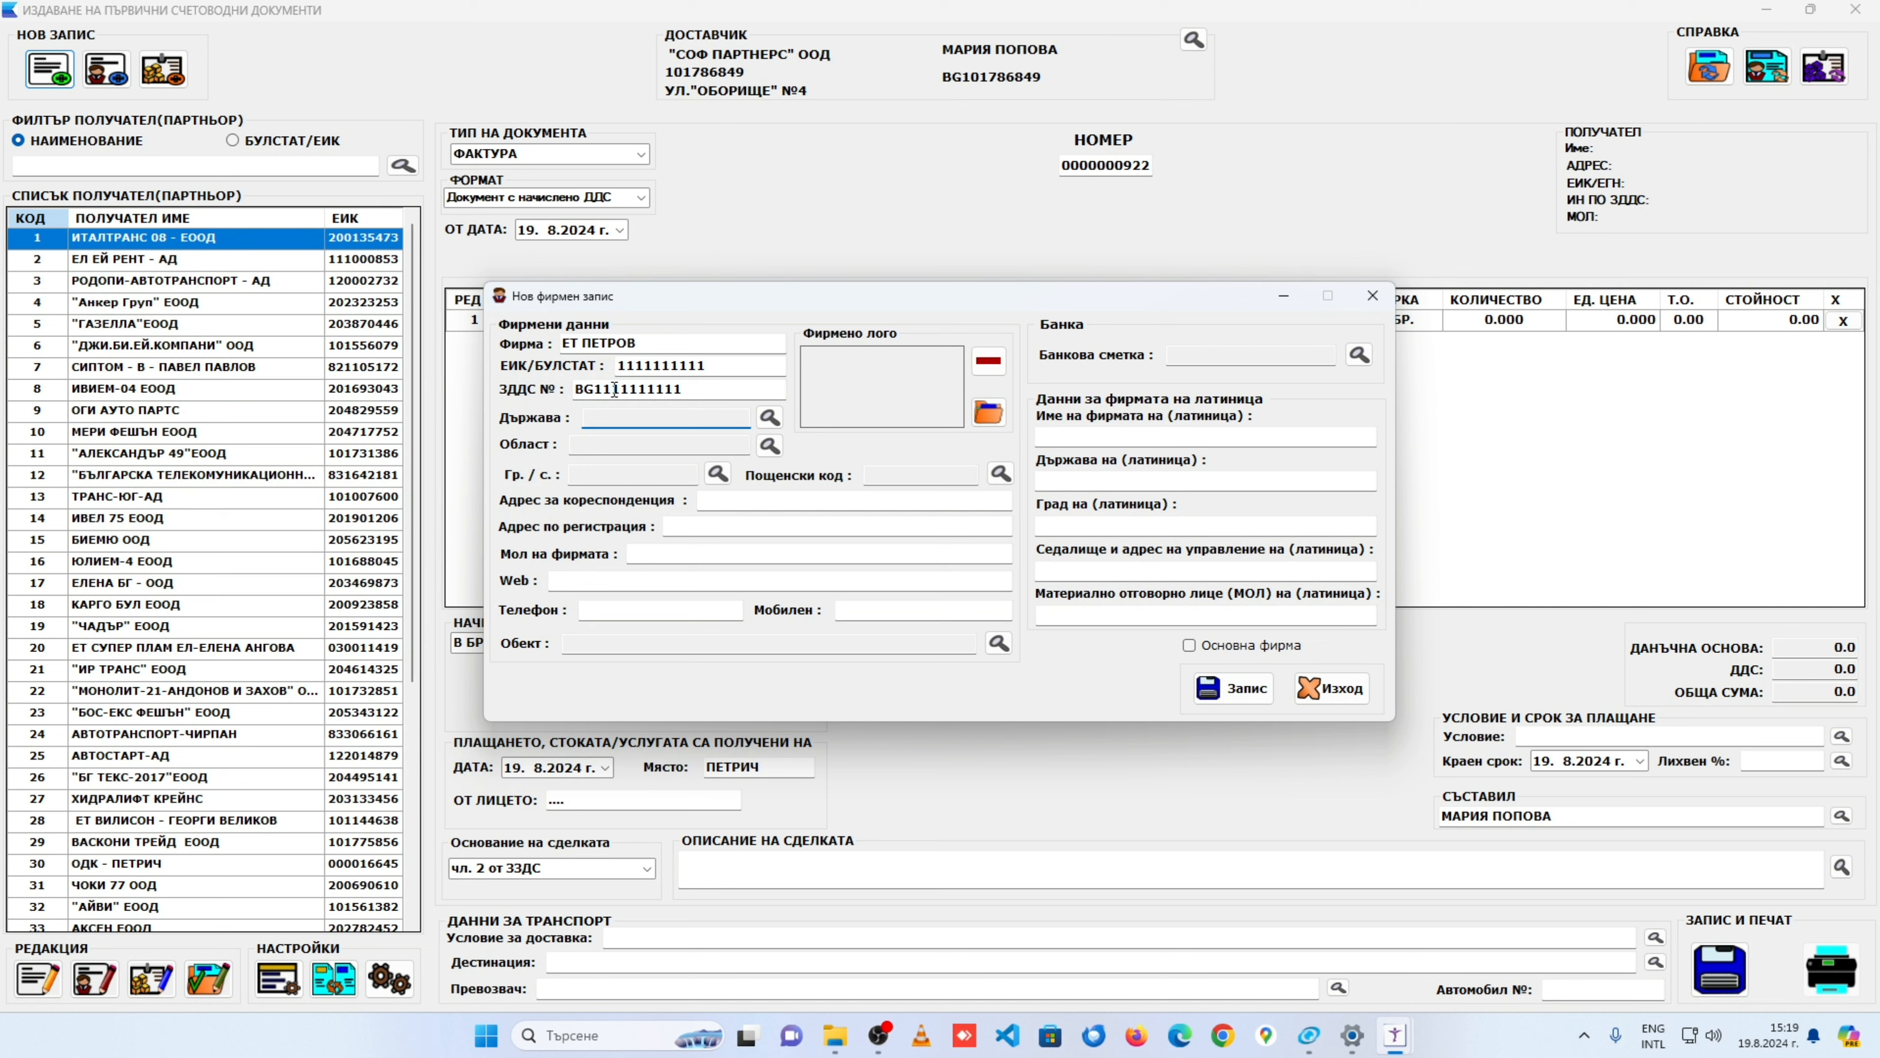
Step: Choose БЪЛГАРИЯ as the country and БЛАГОЕВГРАД as the region
left_click(769, 417)
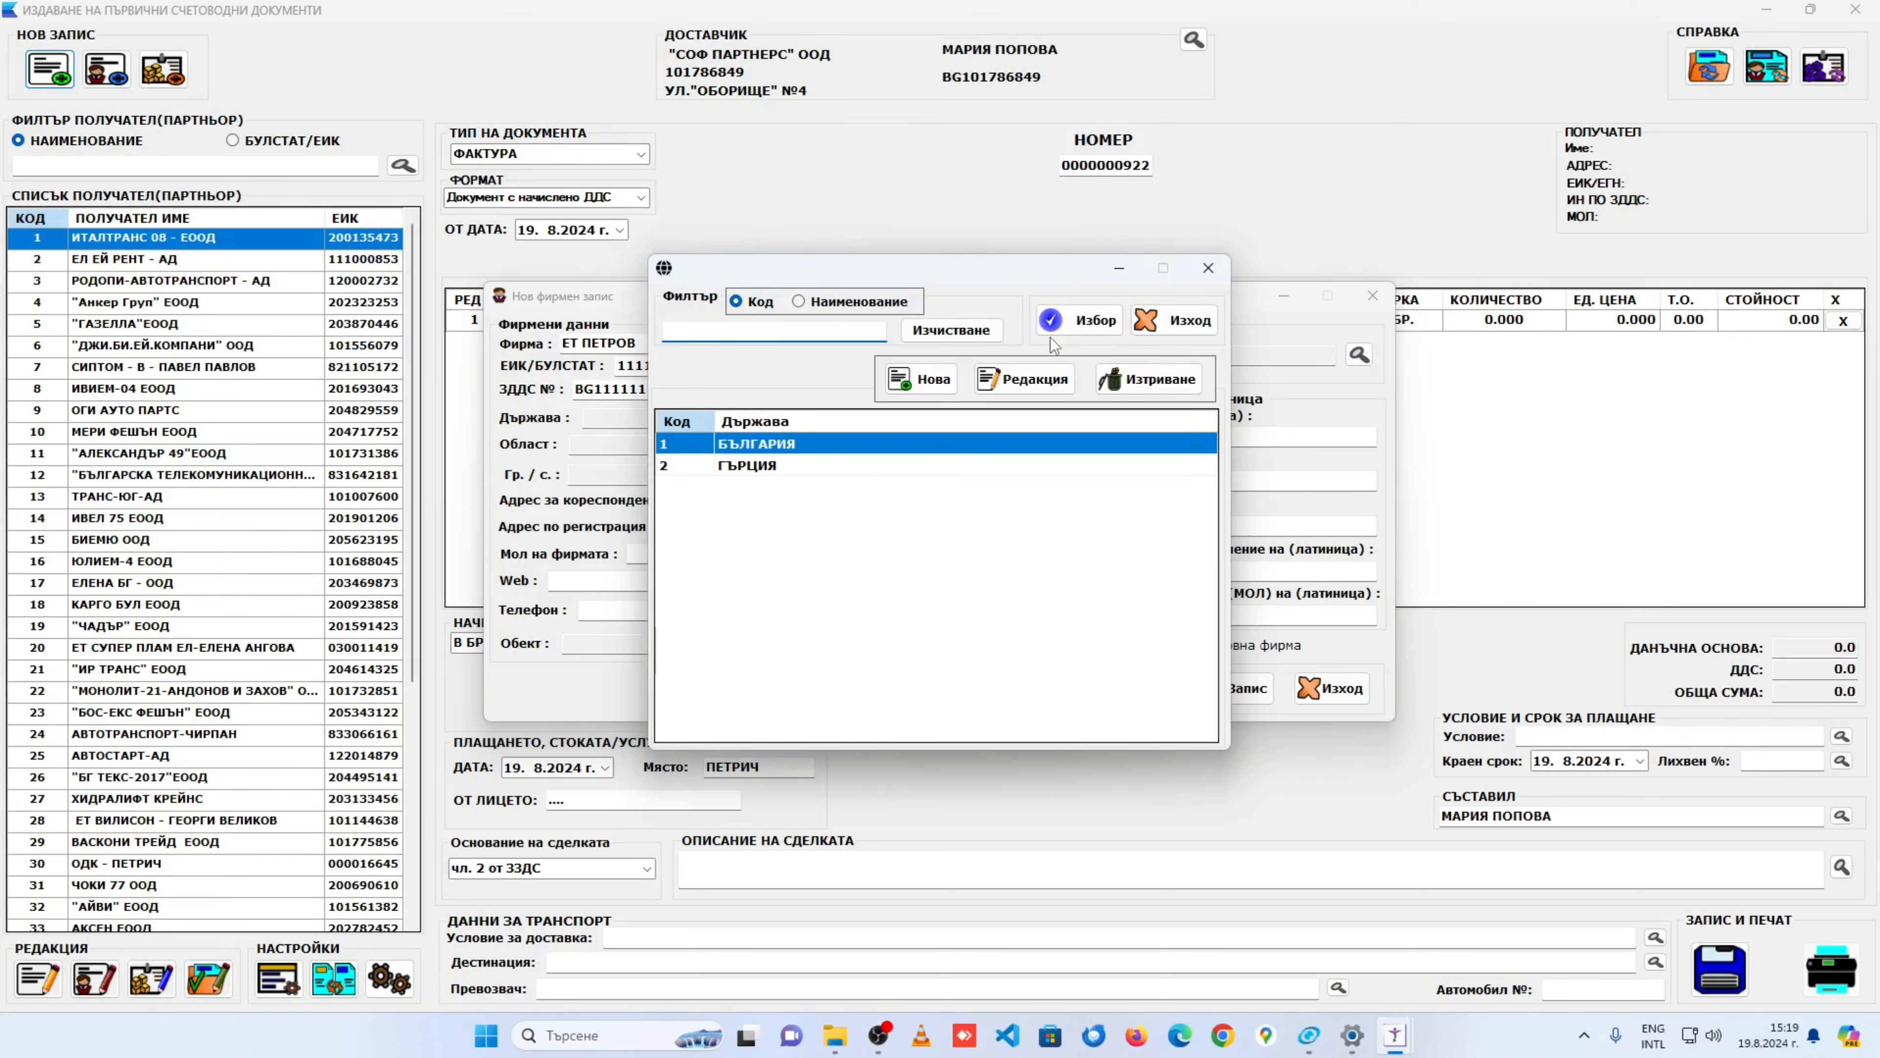
left_click(898, 464)
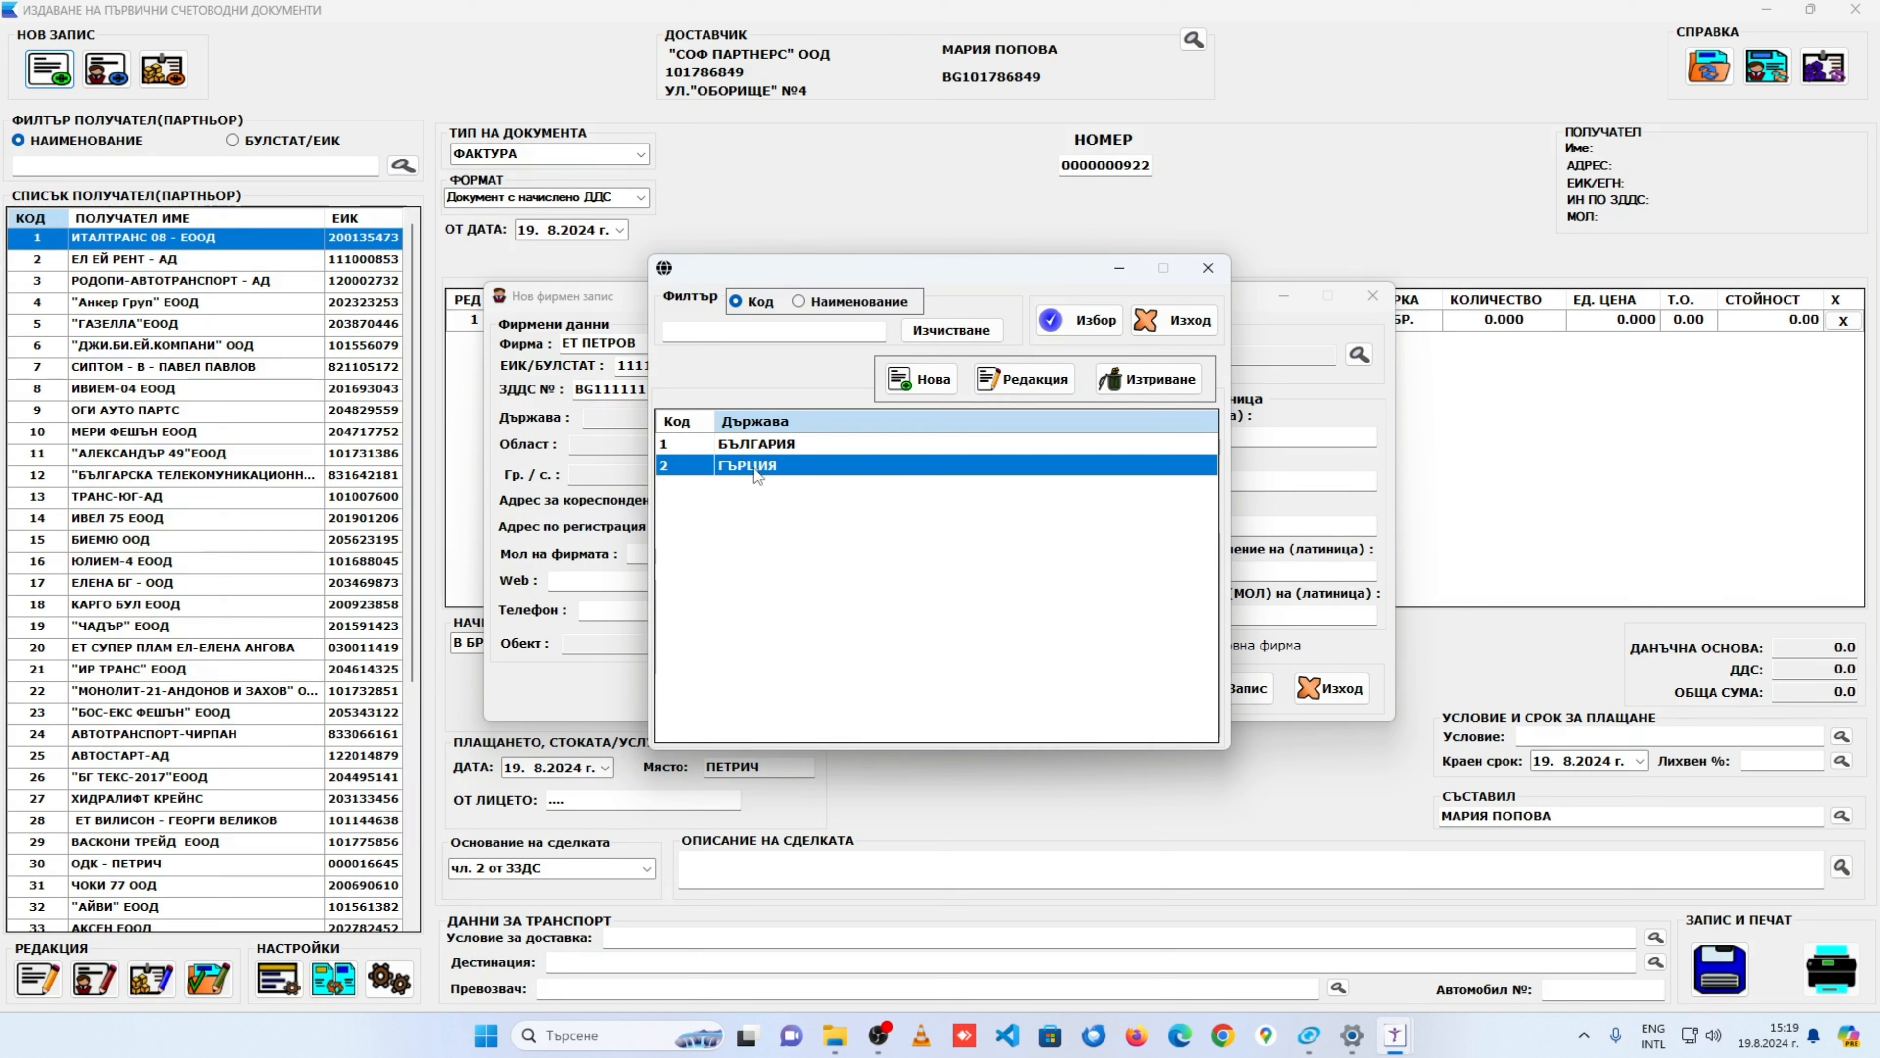
left_click(787, 445)
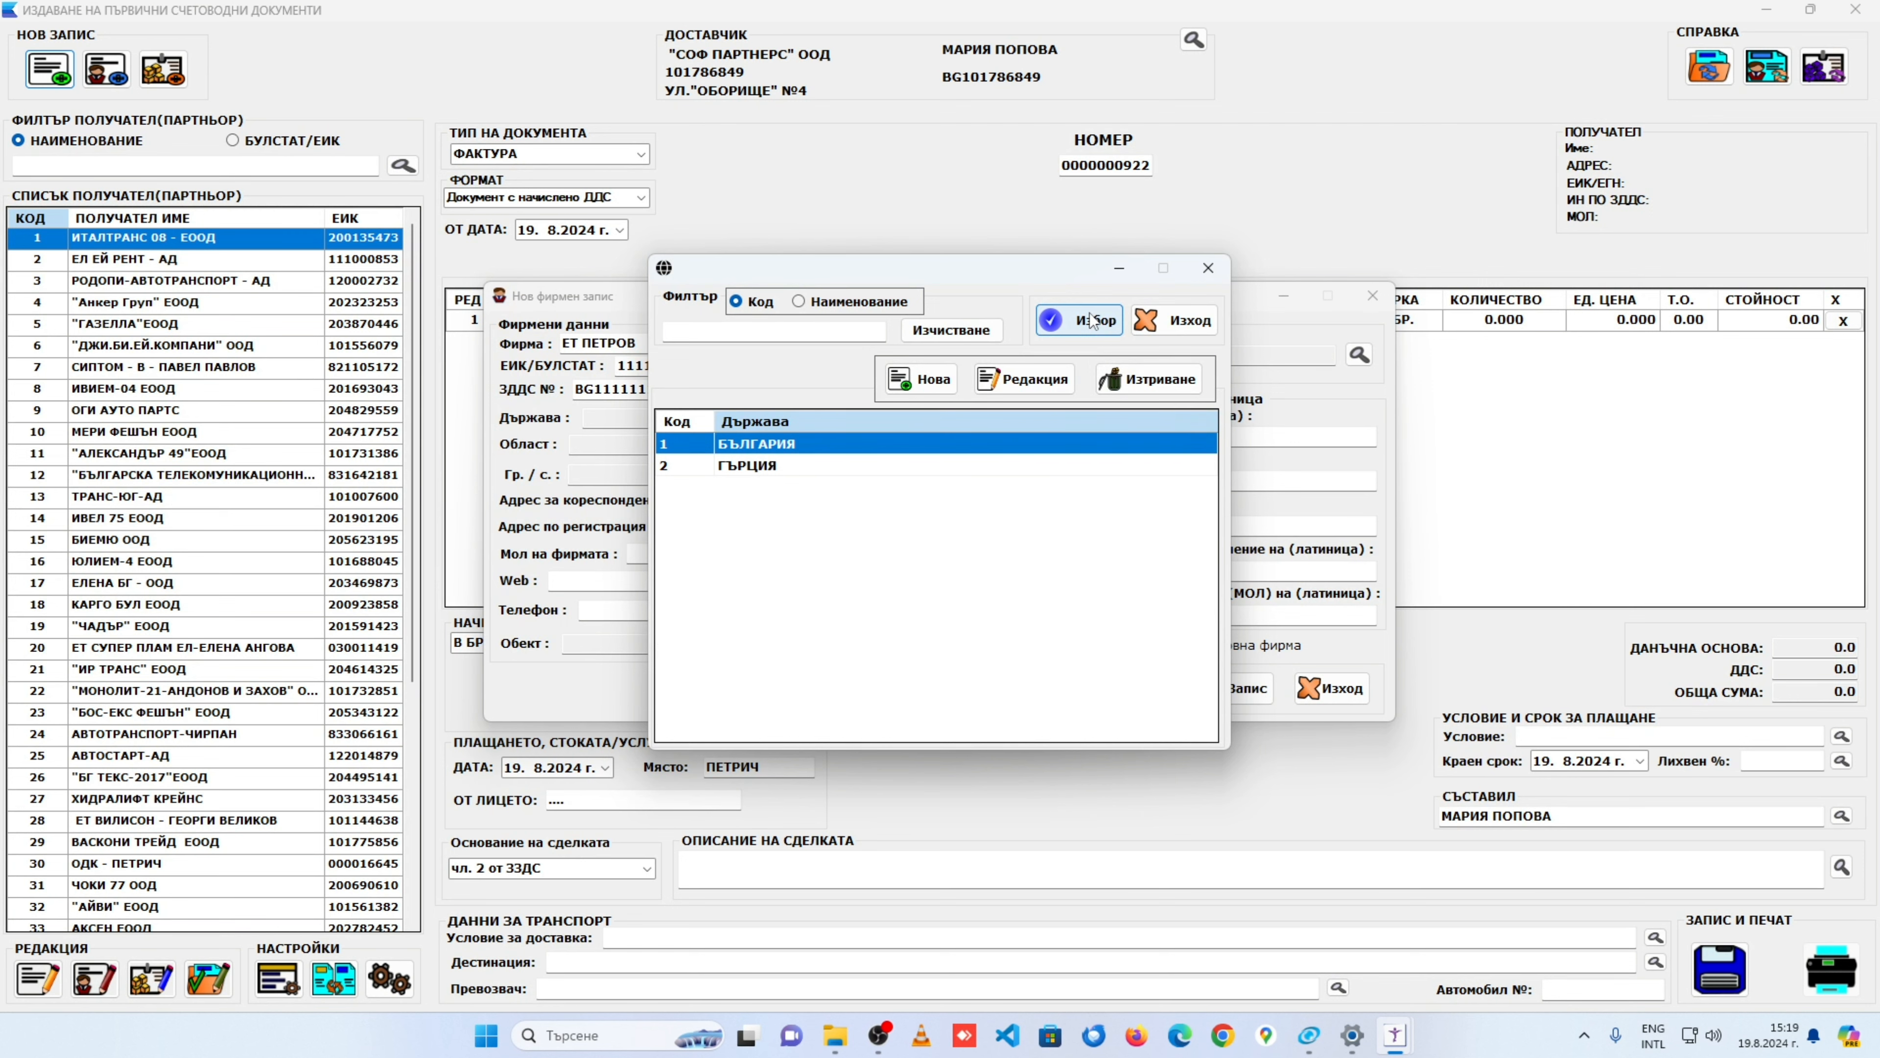
left_click(1085, 328)
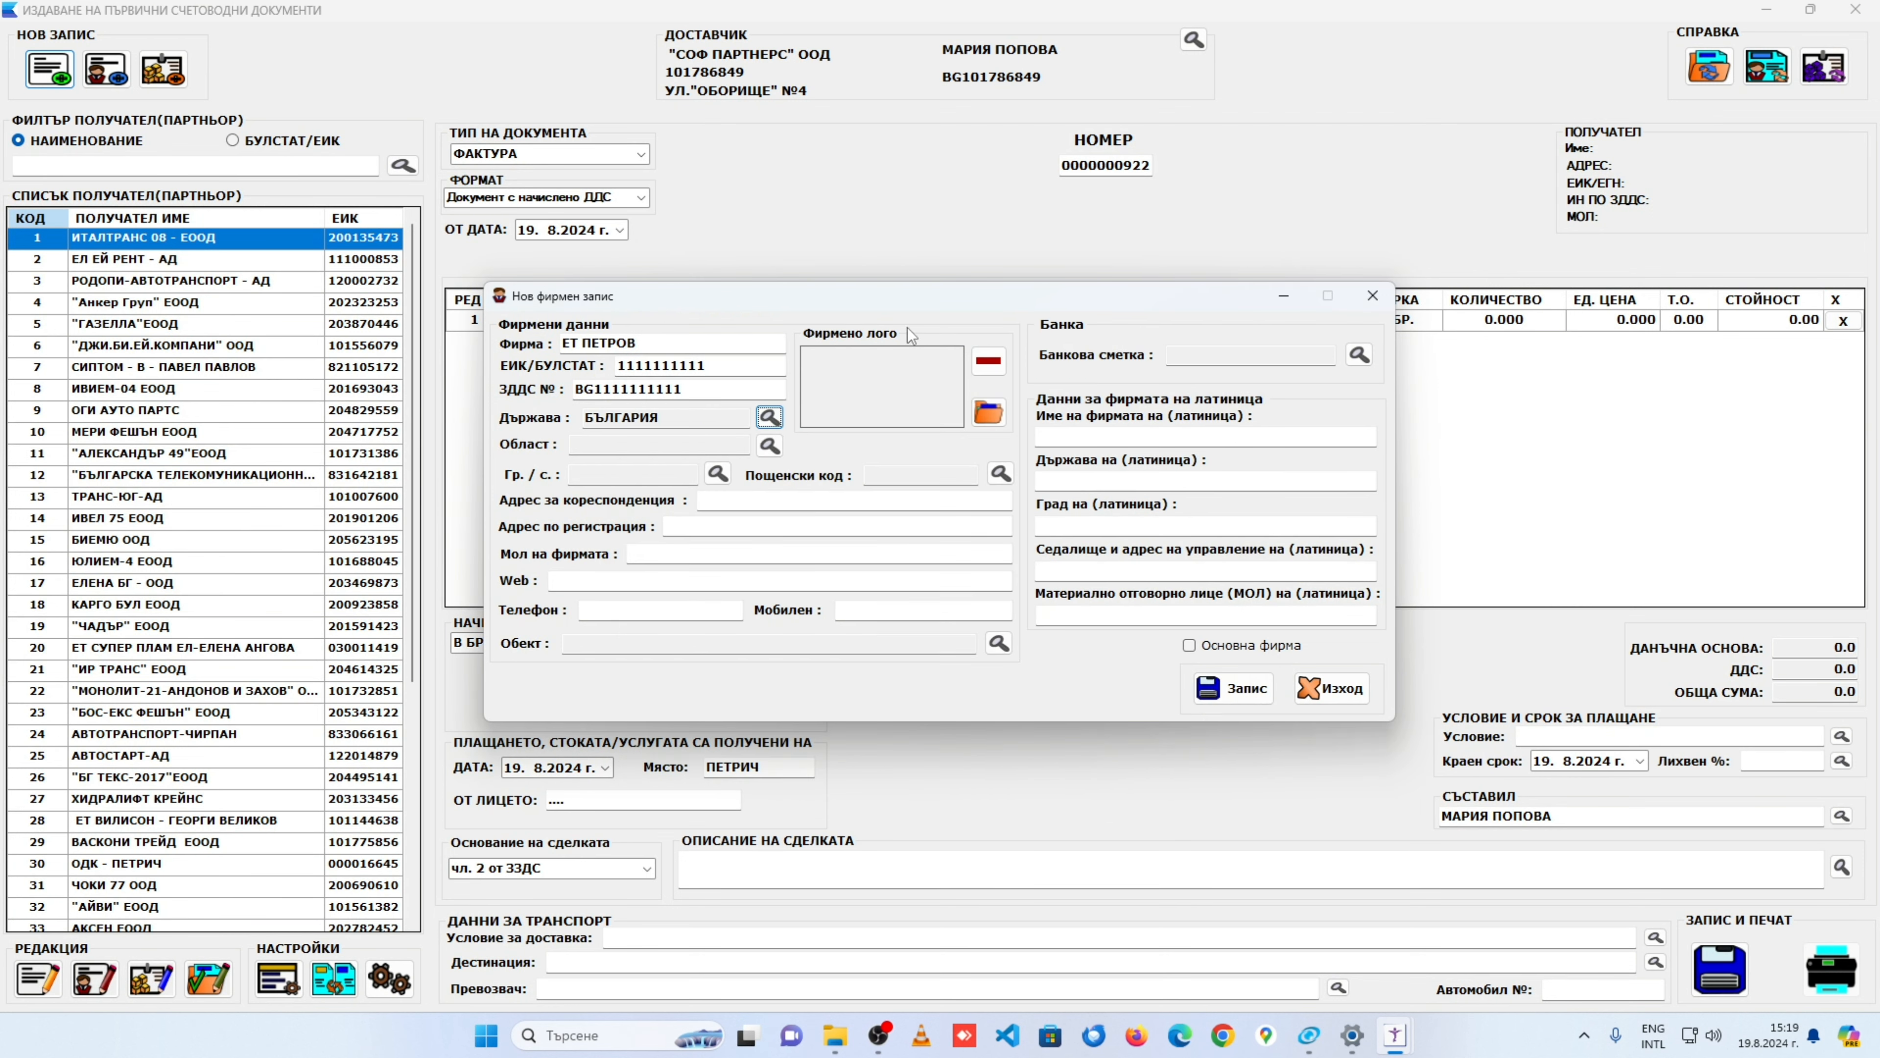
left_click(769, 446)
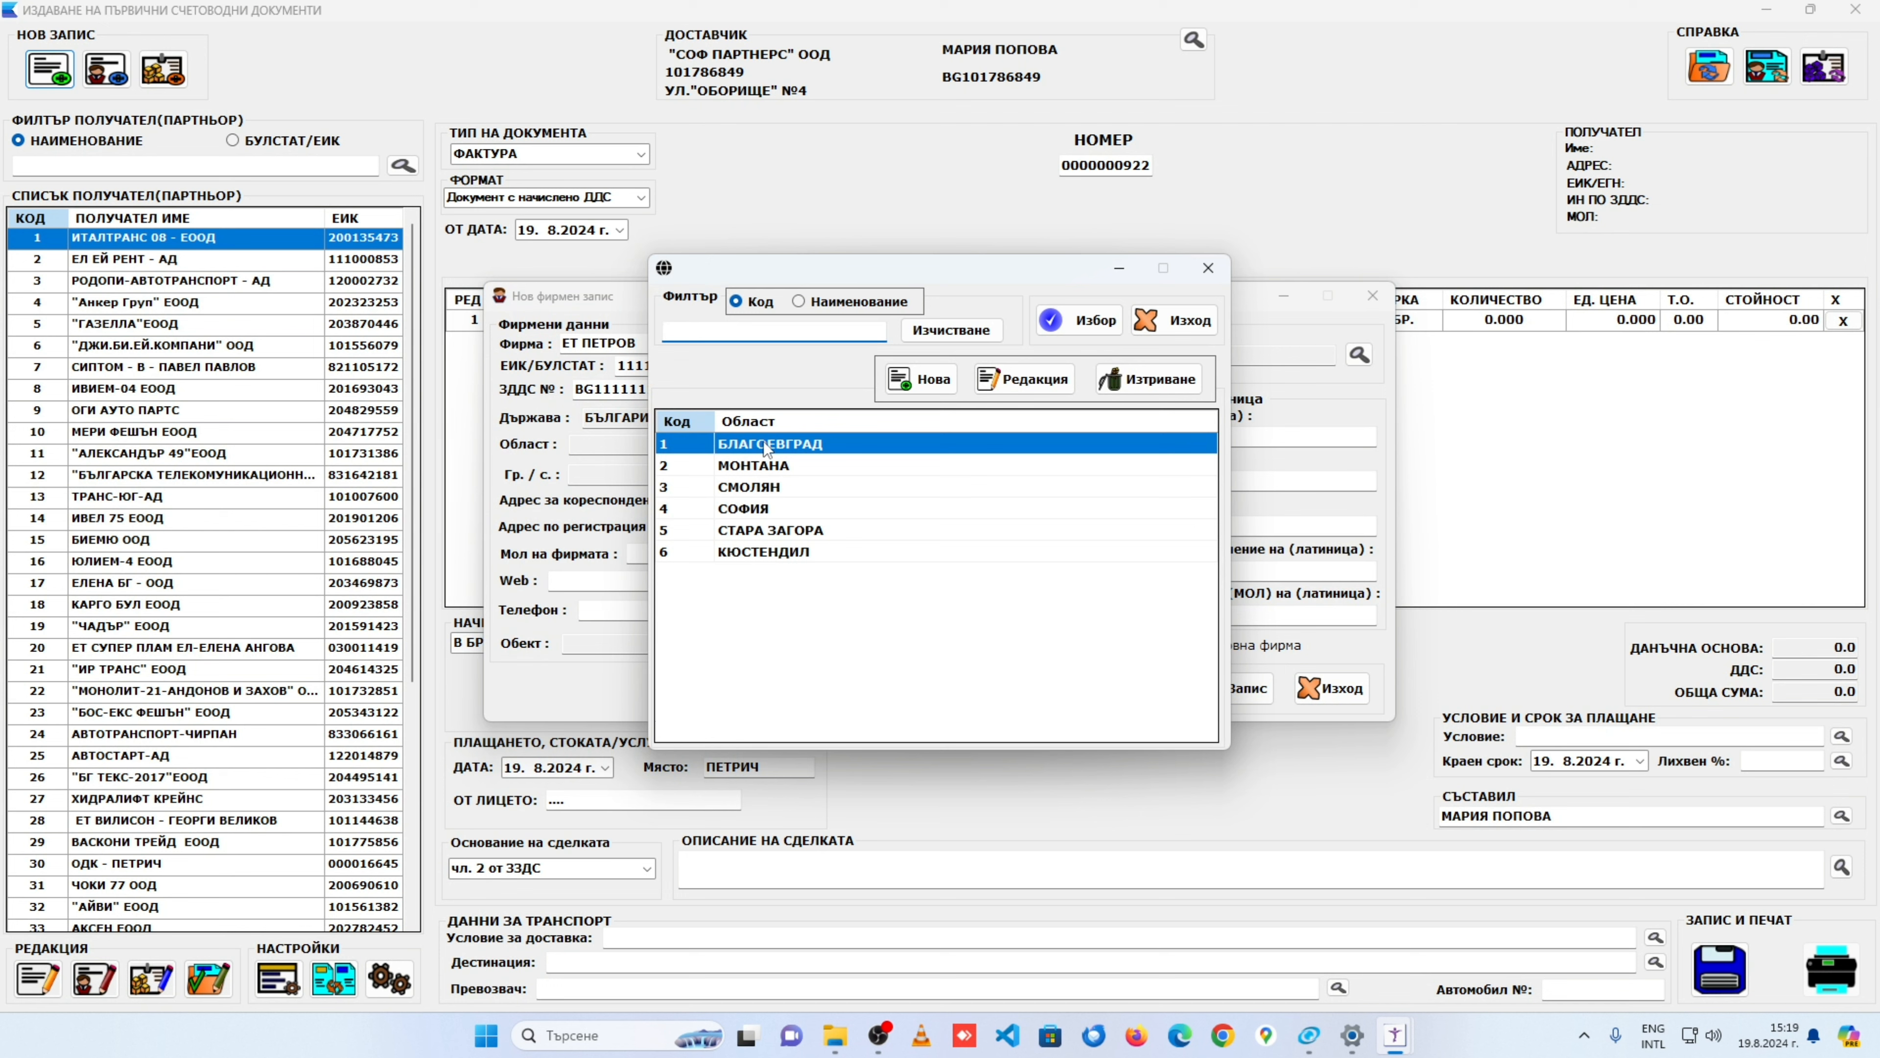
left_click(1078, 320)
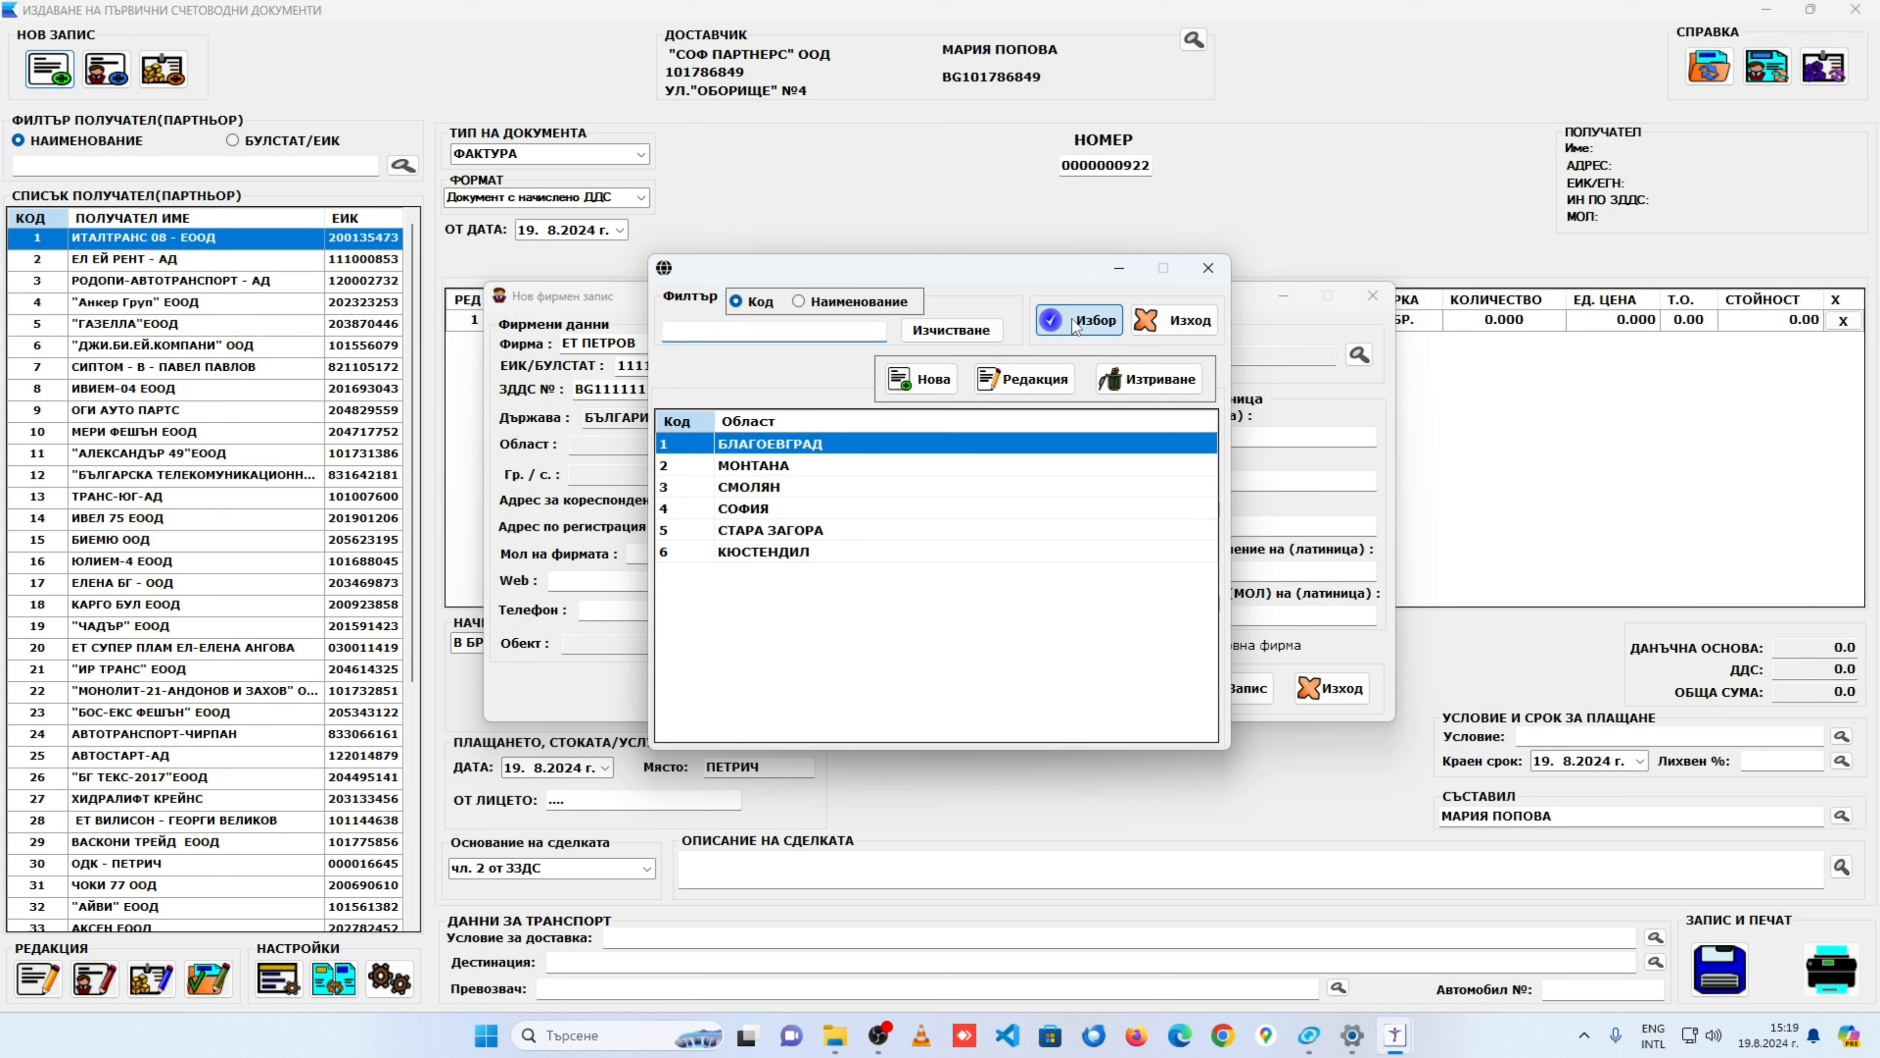
Step: Choose БЛАГОЕВГРАД as the city and 2700 as the postal code
left_click(717, 474)
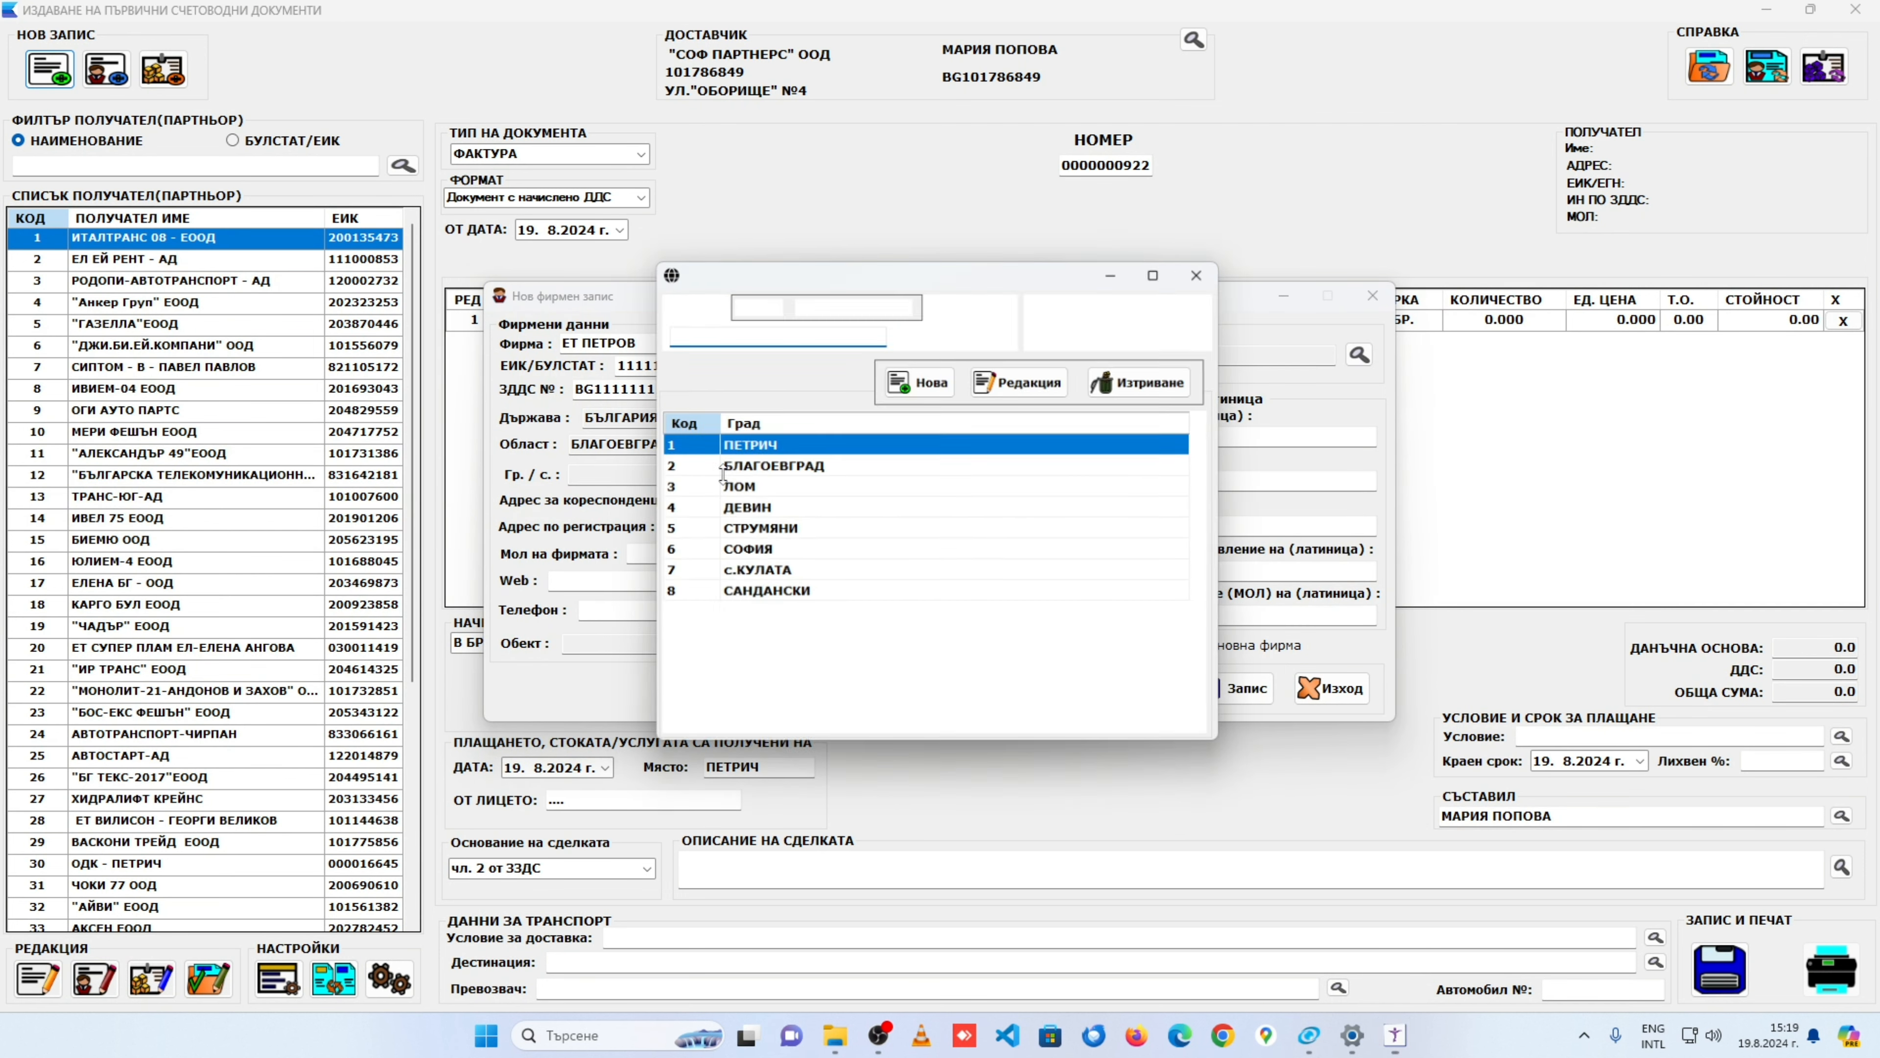
left_click(873, 466)
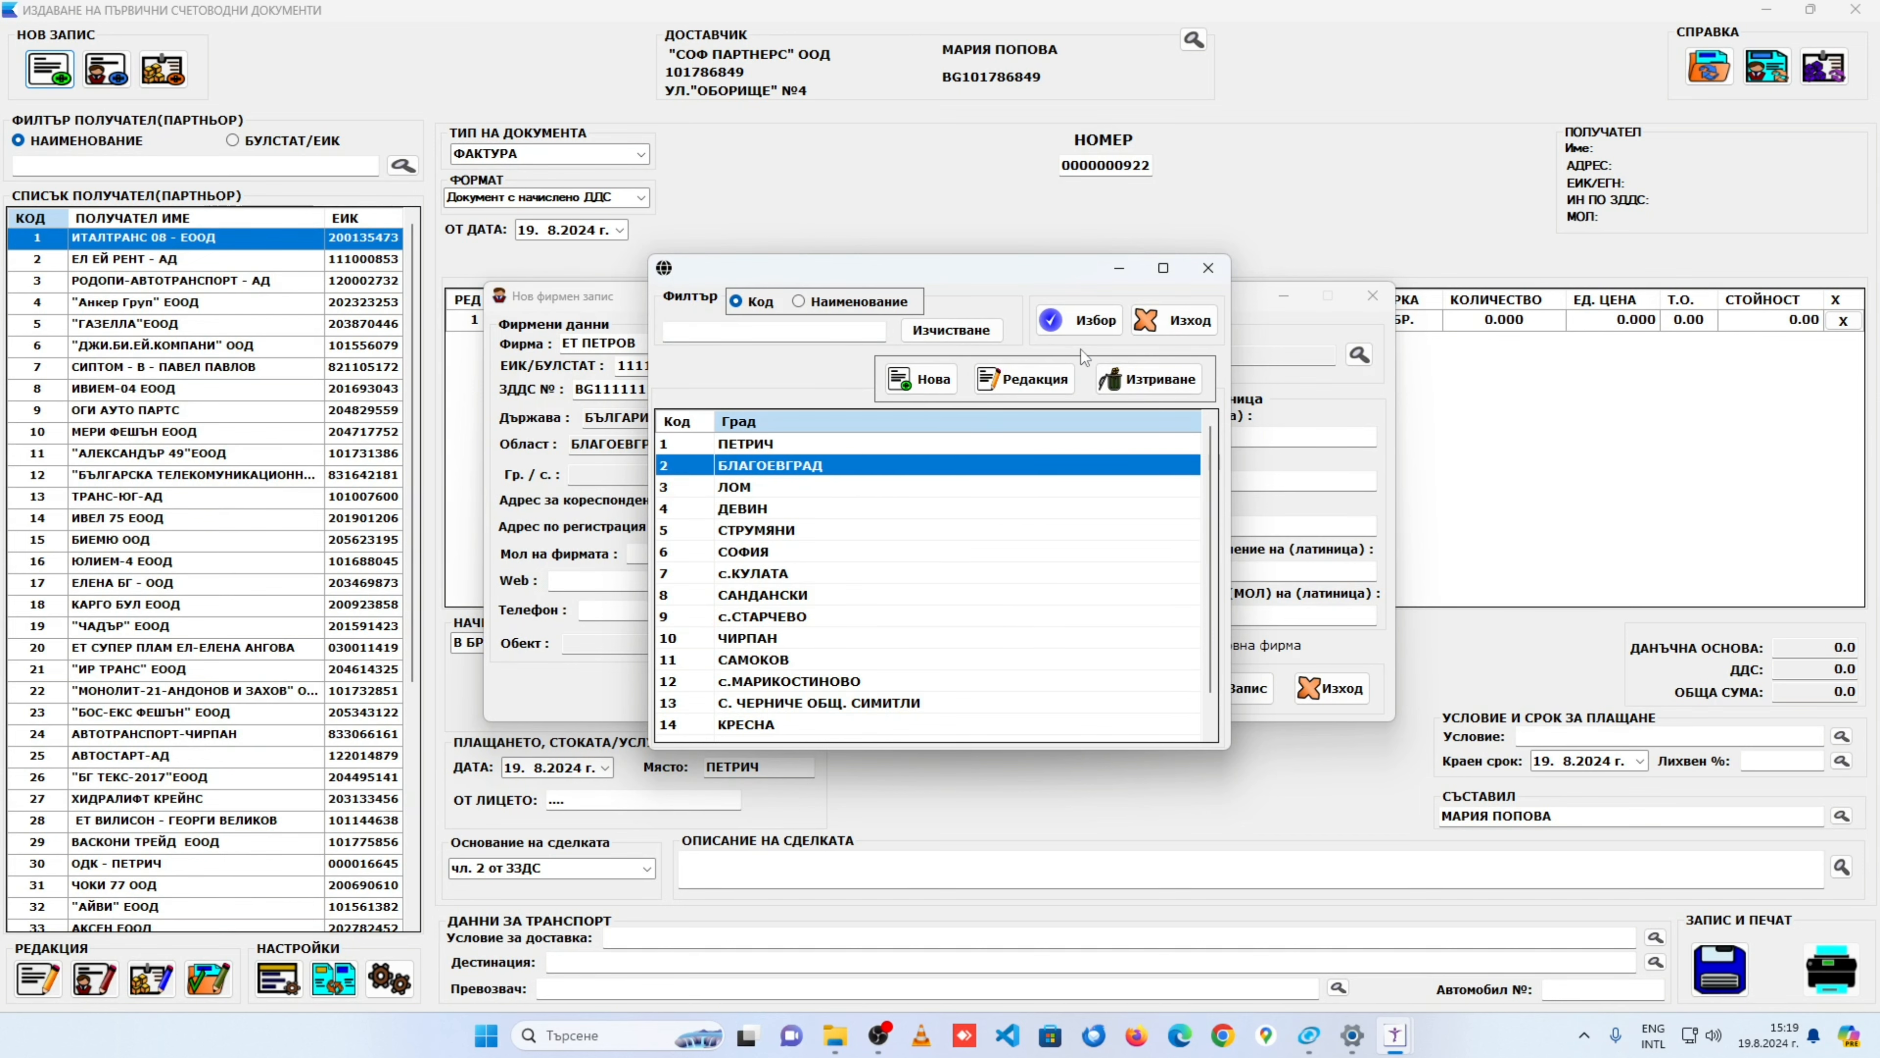
left_click(1088, 322)
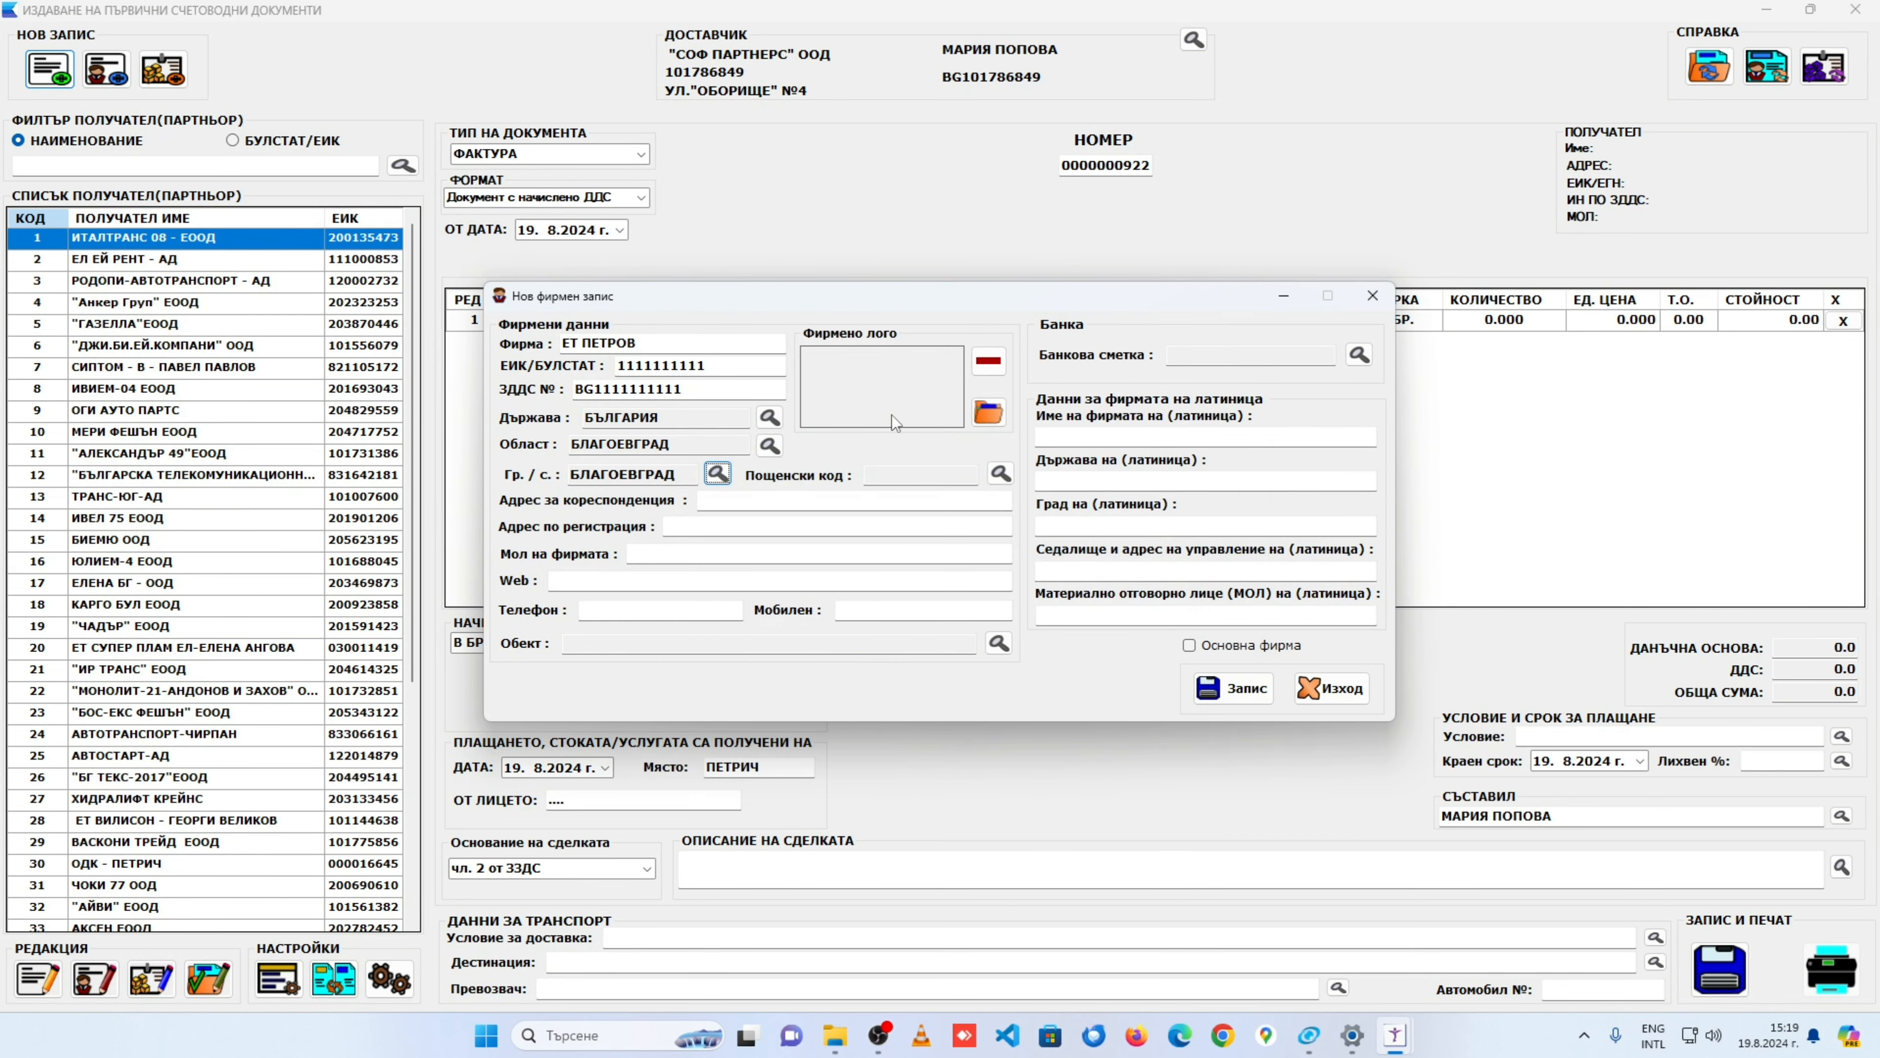
left_click(992, 476)
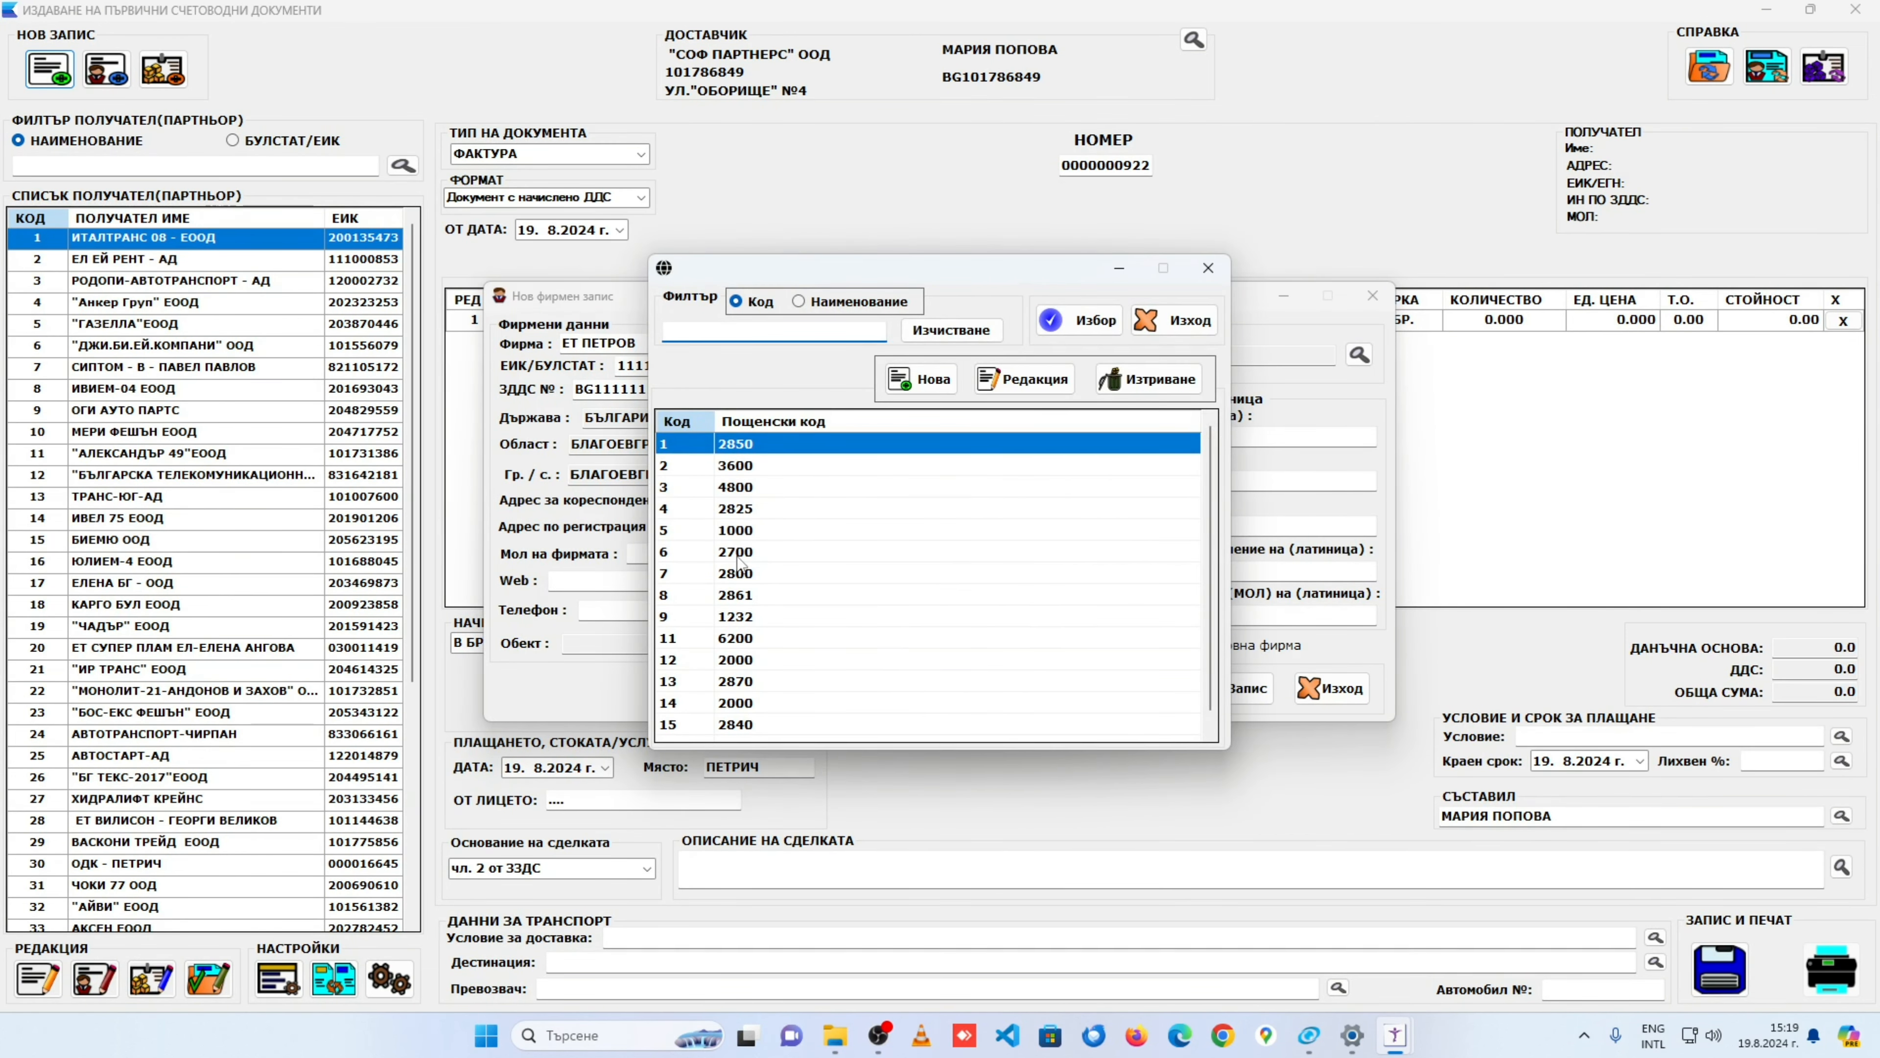
left_click(741, 554)
left_click(1057, 329)
left_click(723, 497)
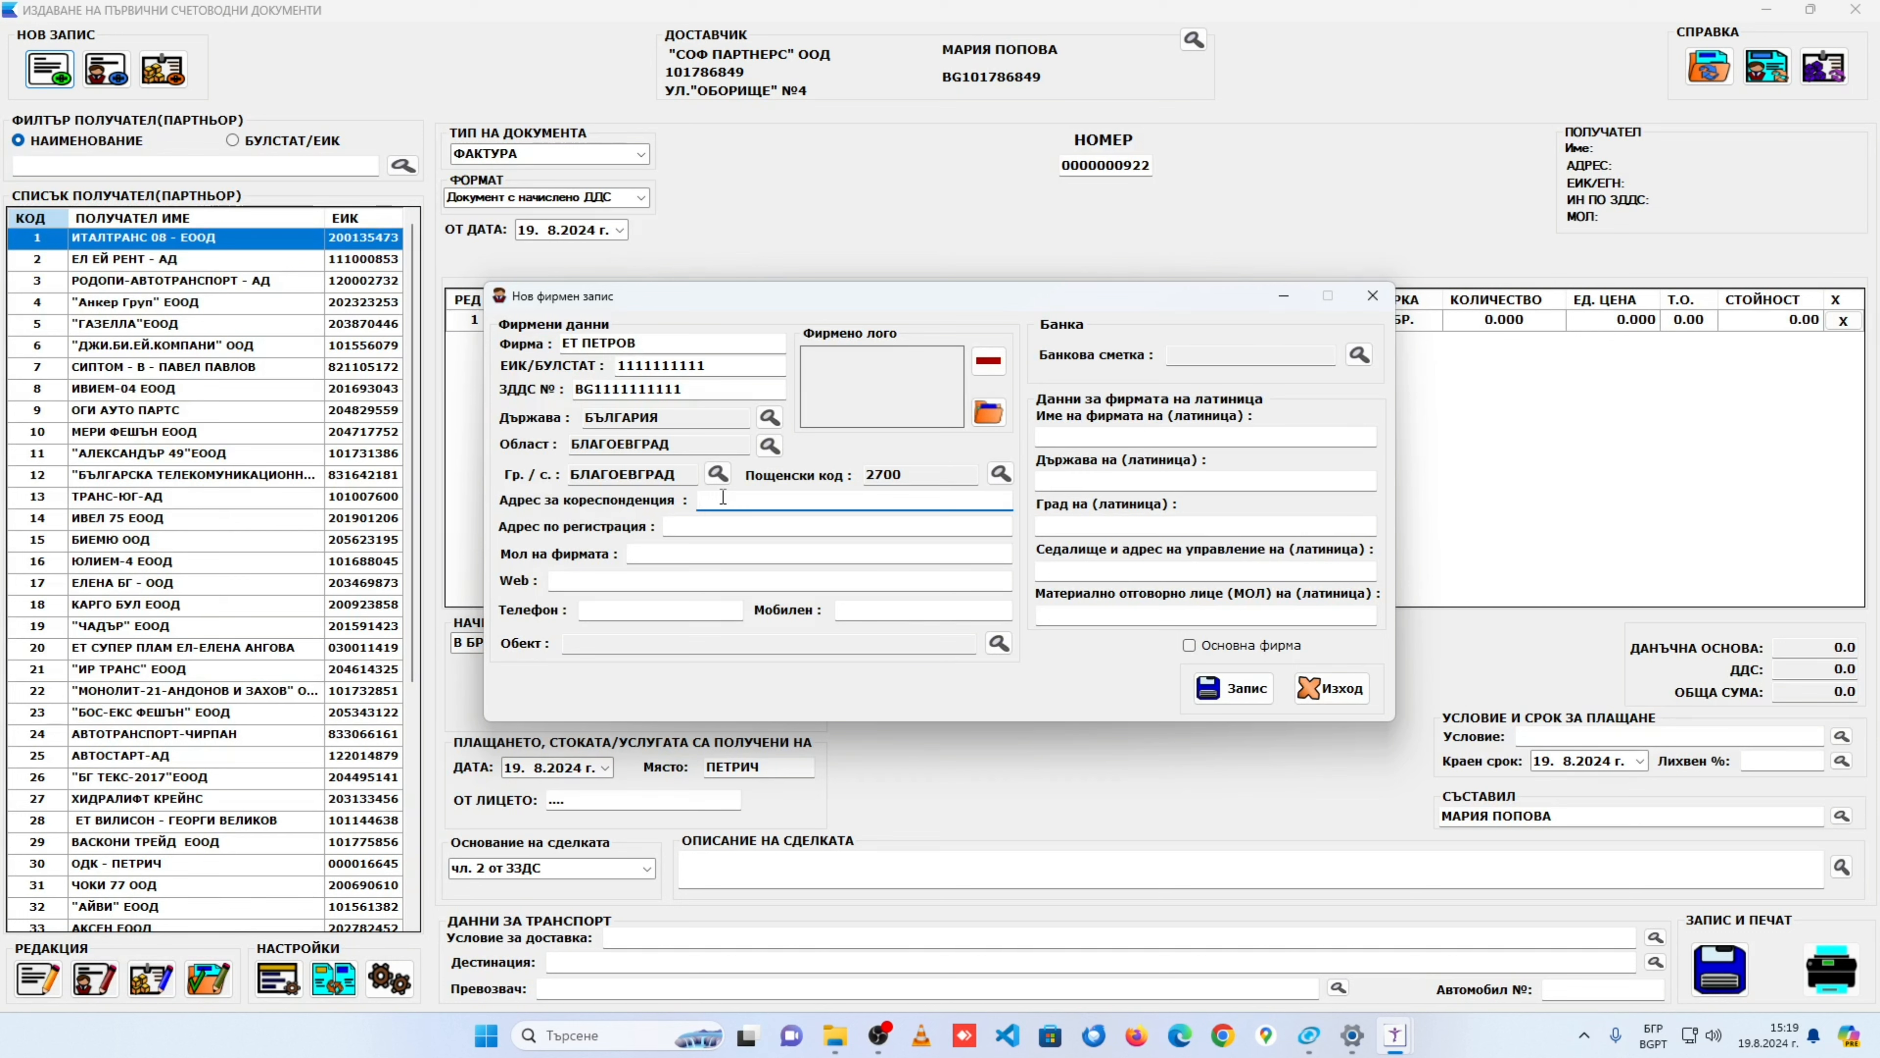
Step: Fill in the company's correspondence and registration street addresses
key("Tab")
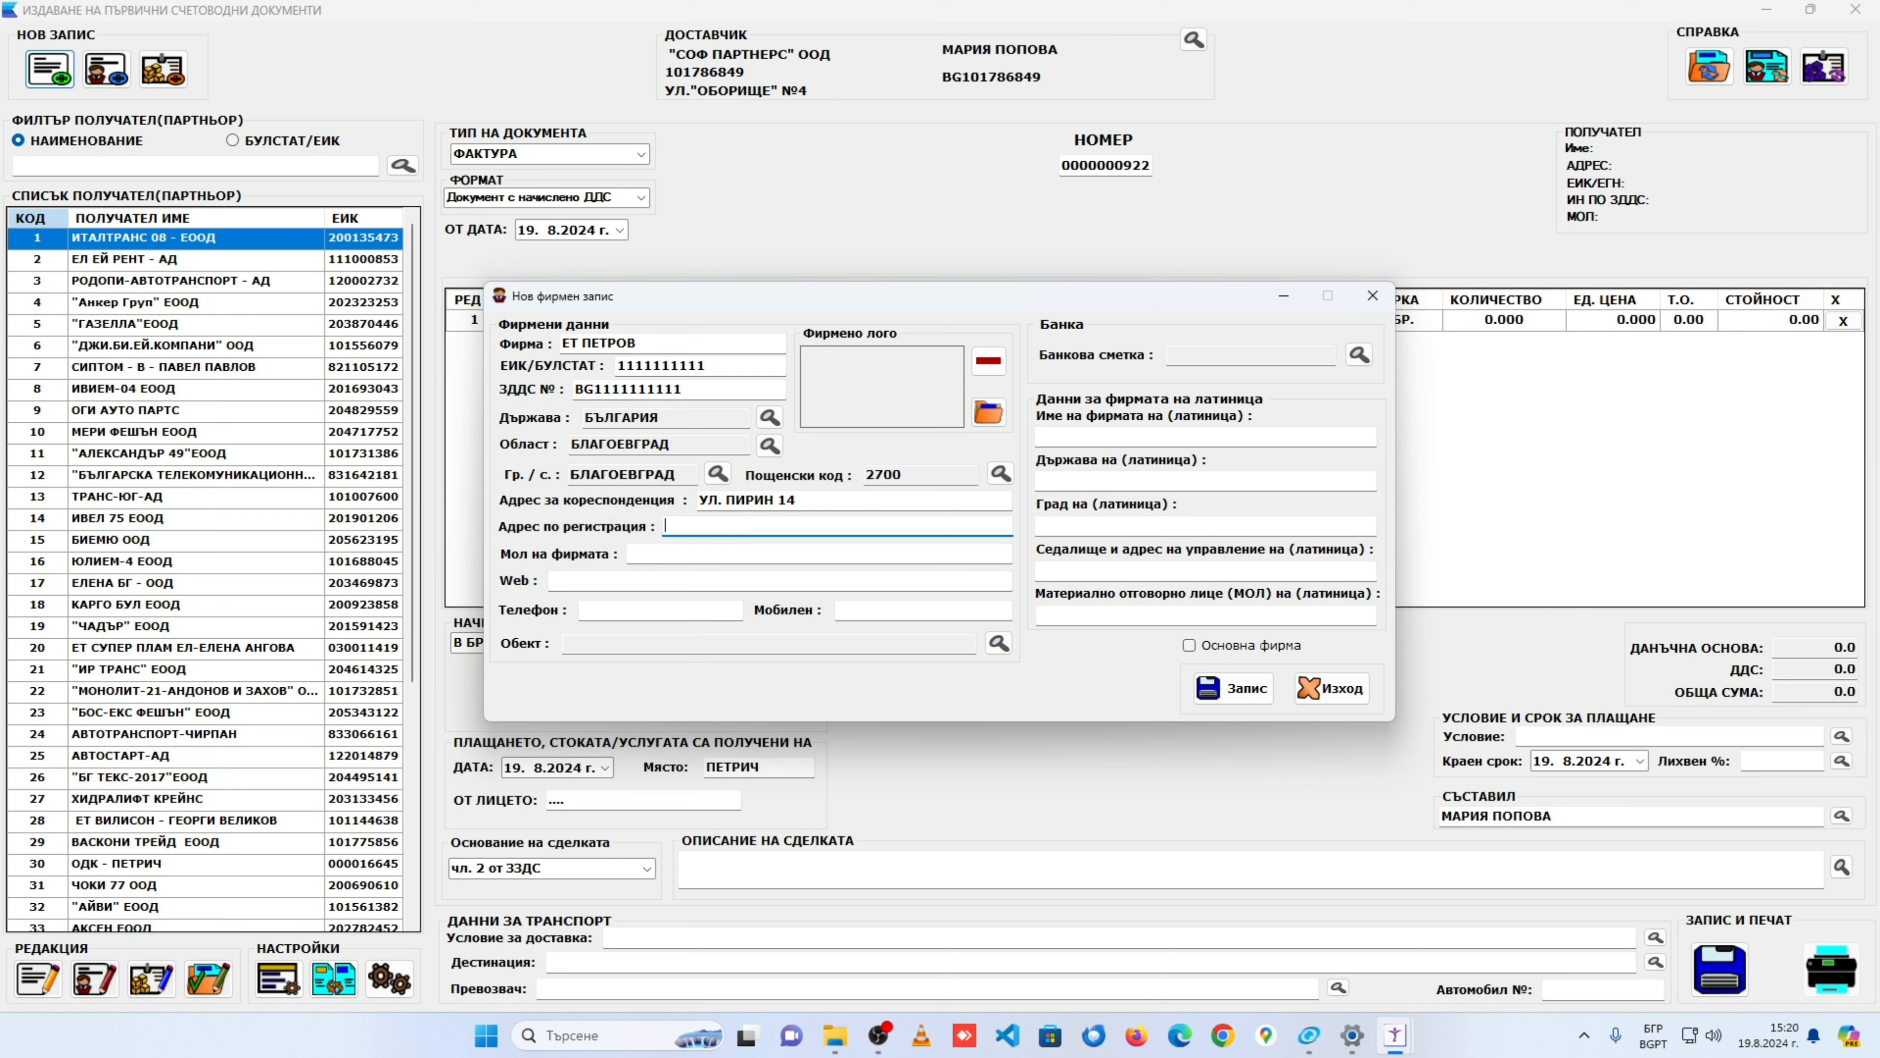
key("Tab")
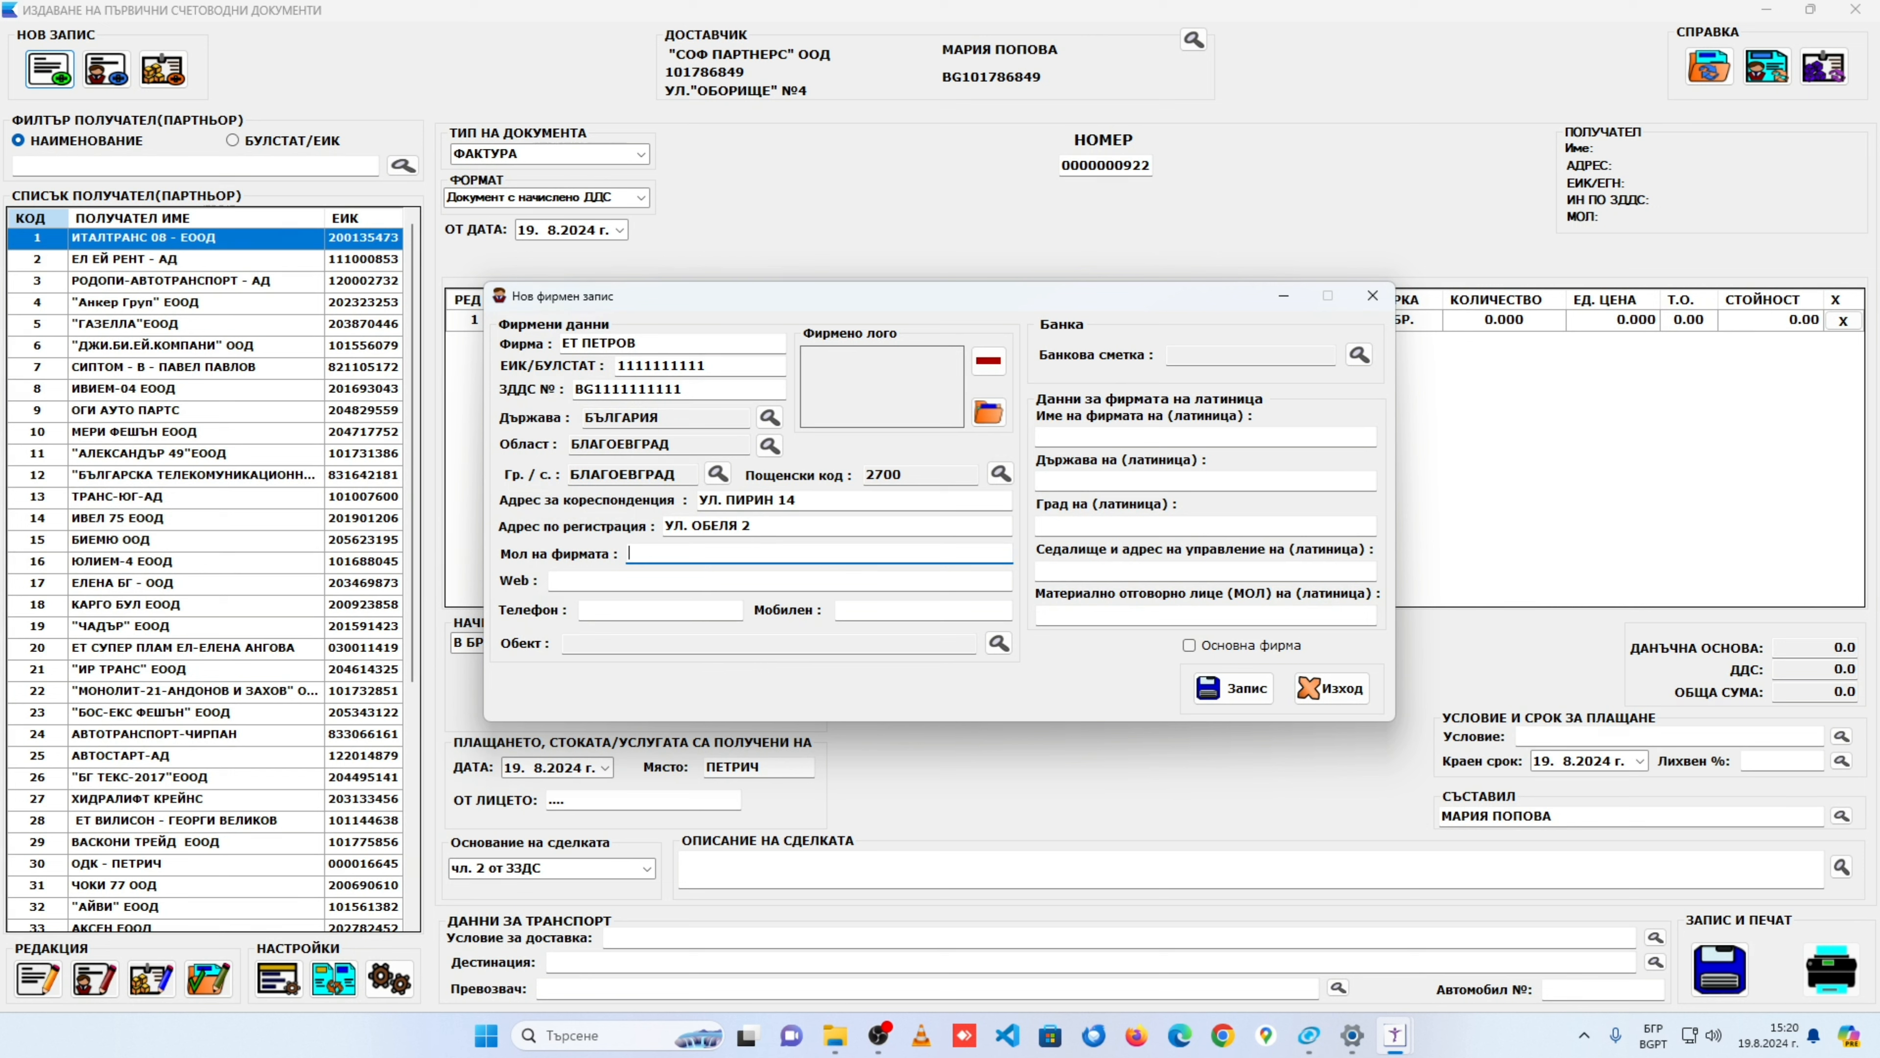
left_click(550, 580)
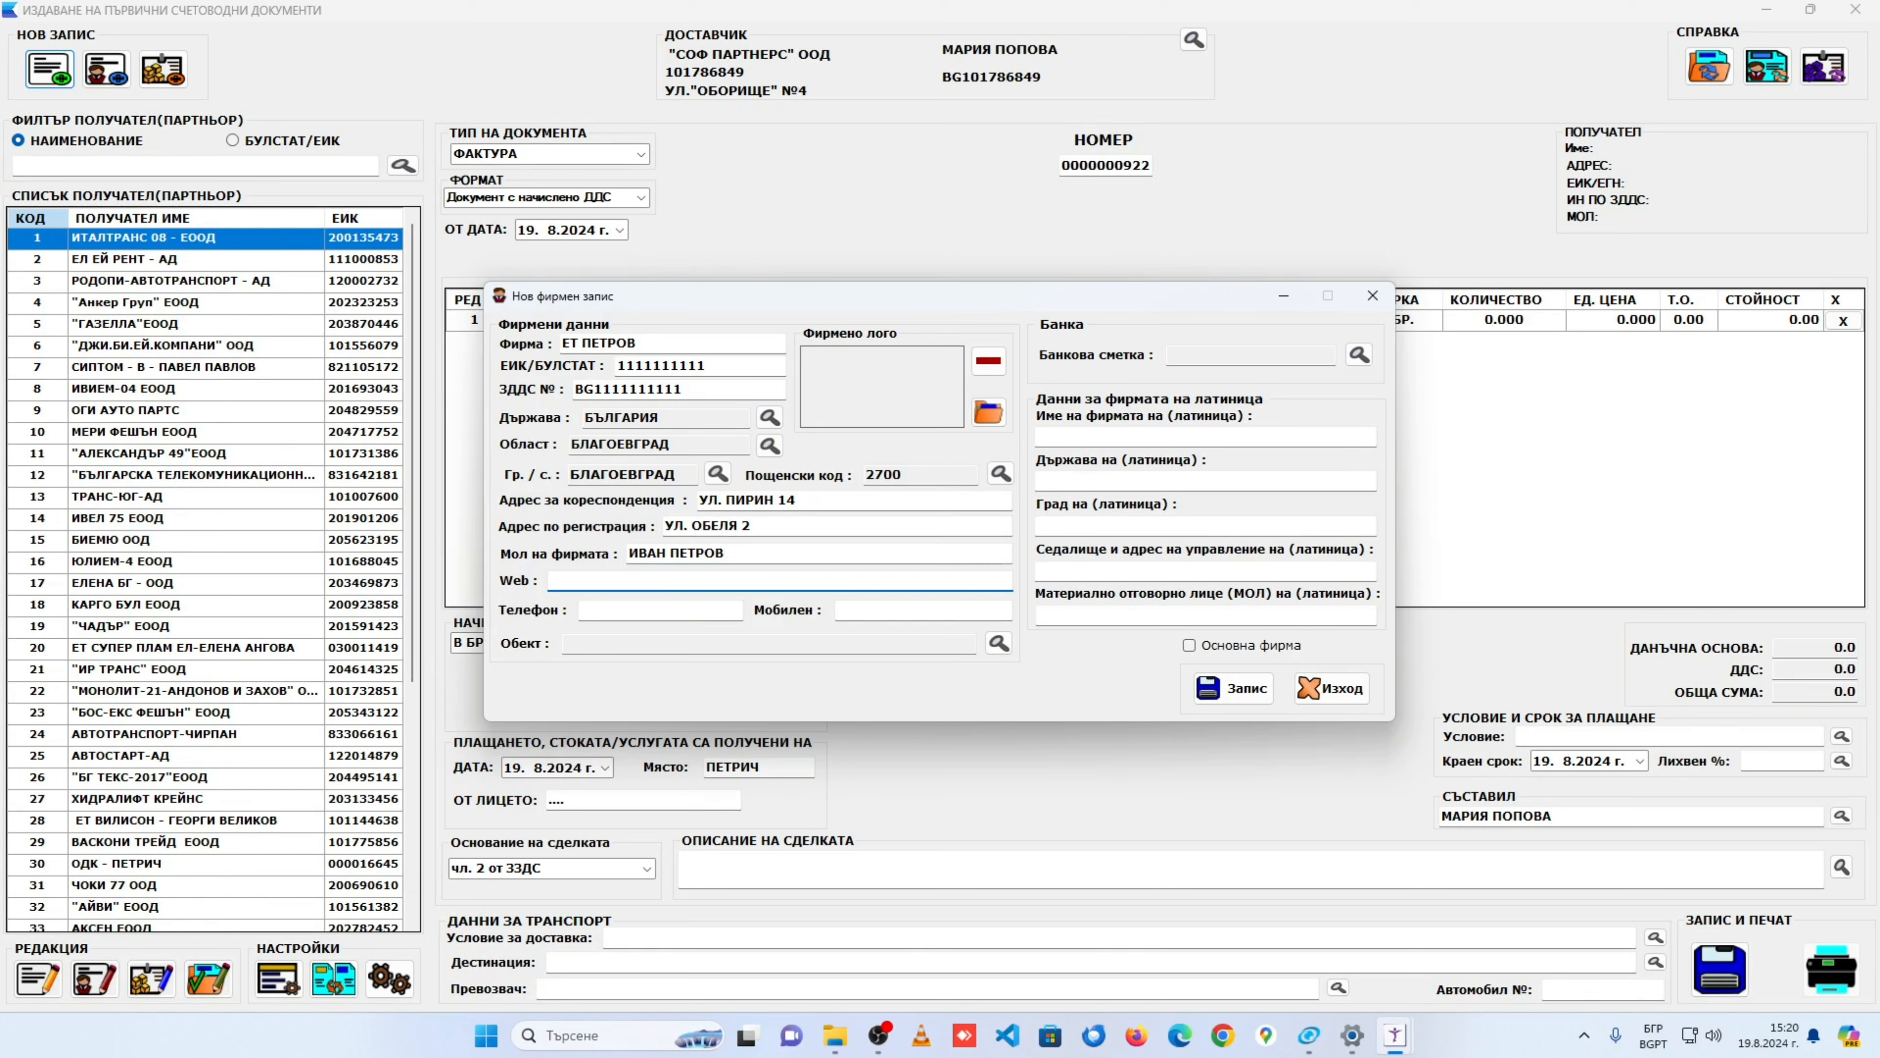
key("alt+shift")
type("www.")
type("etpetro")
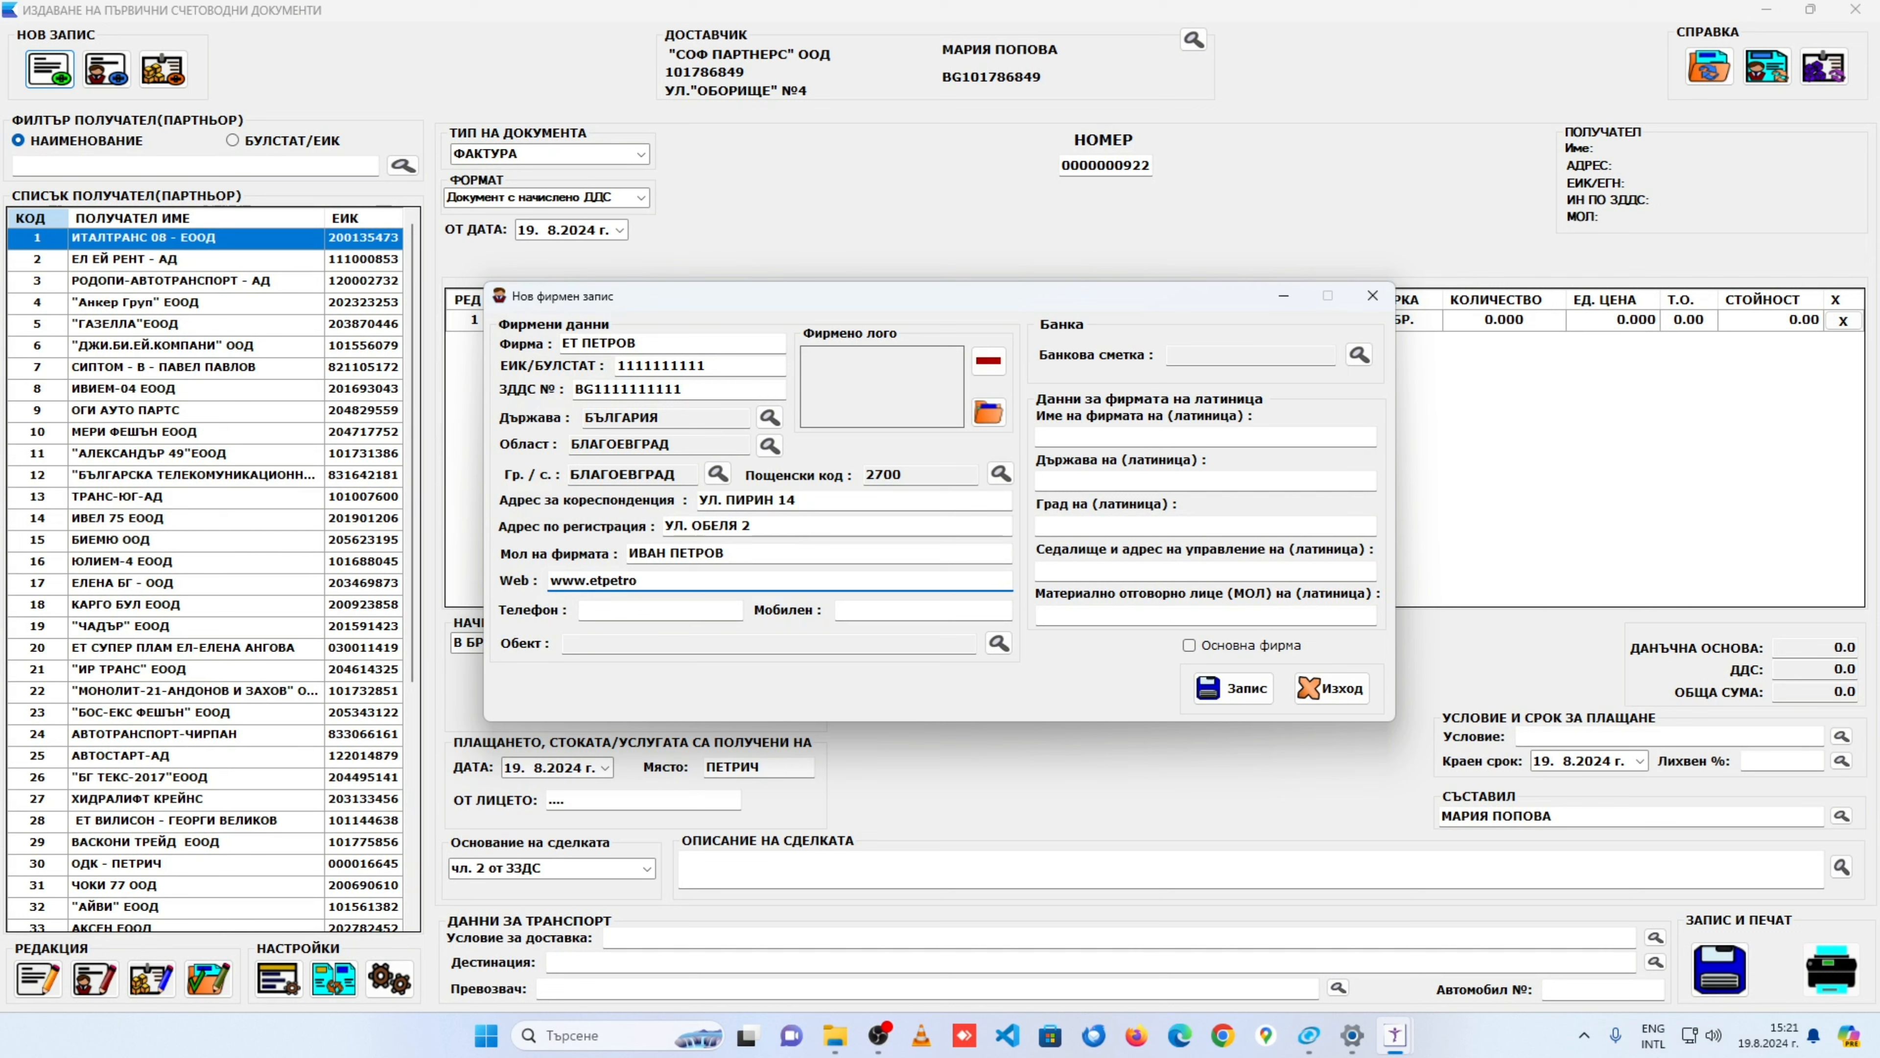
type("v.com")
Step: Enter the company's landline and mobile phone numbers
key("Tab")
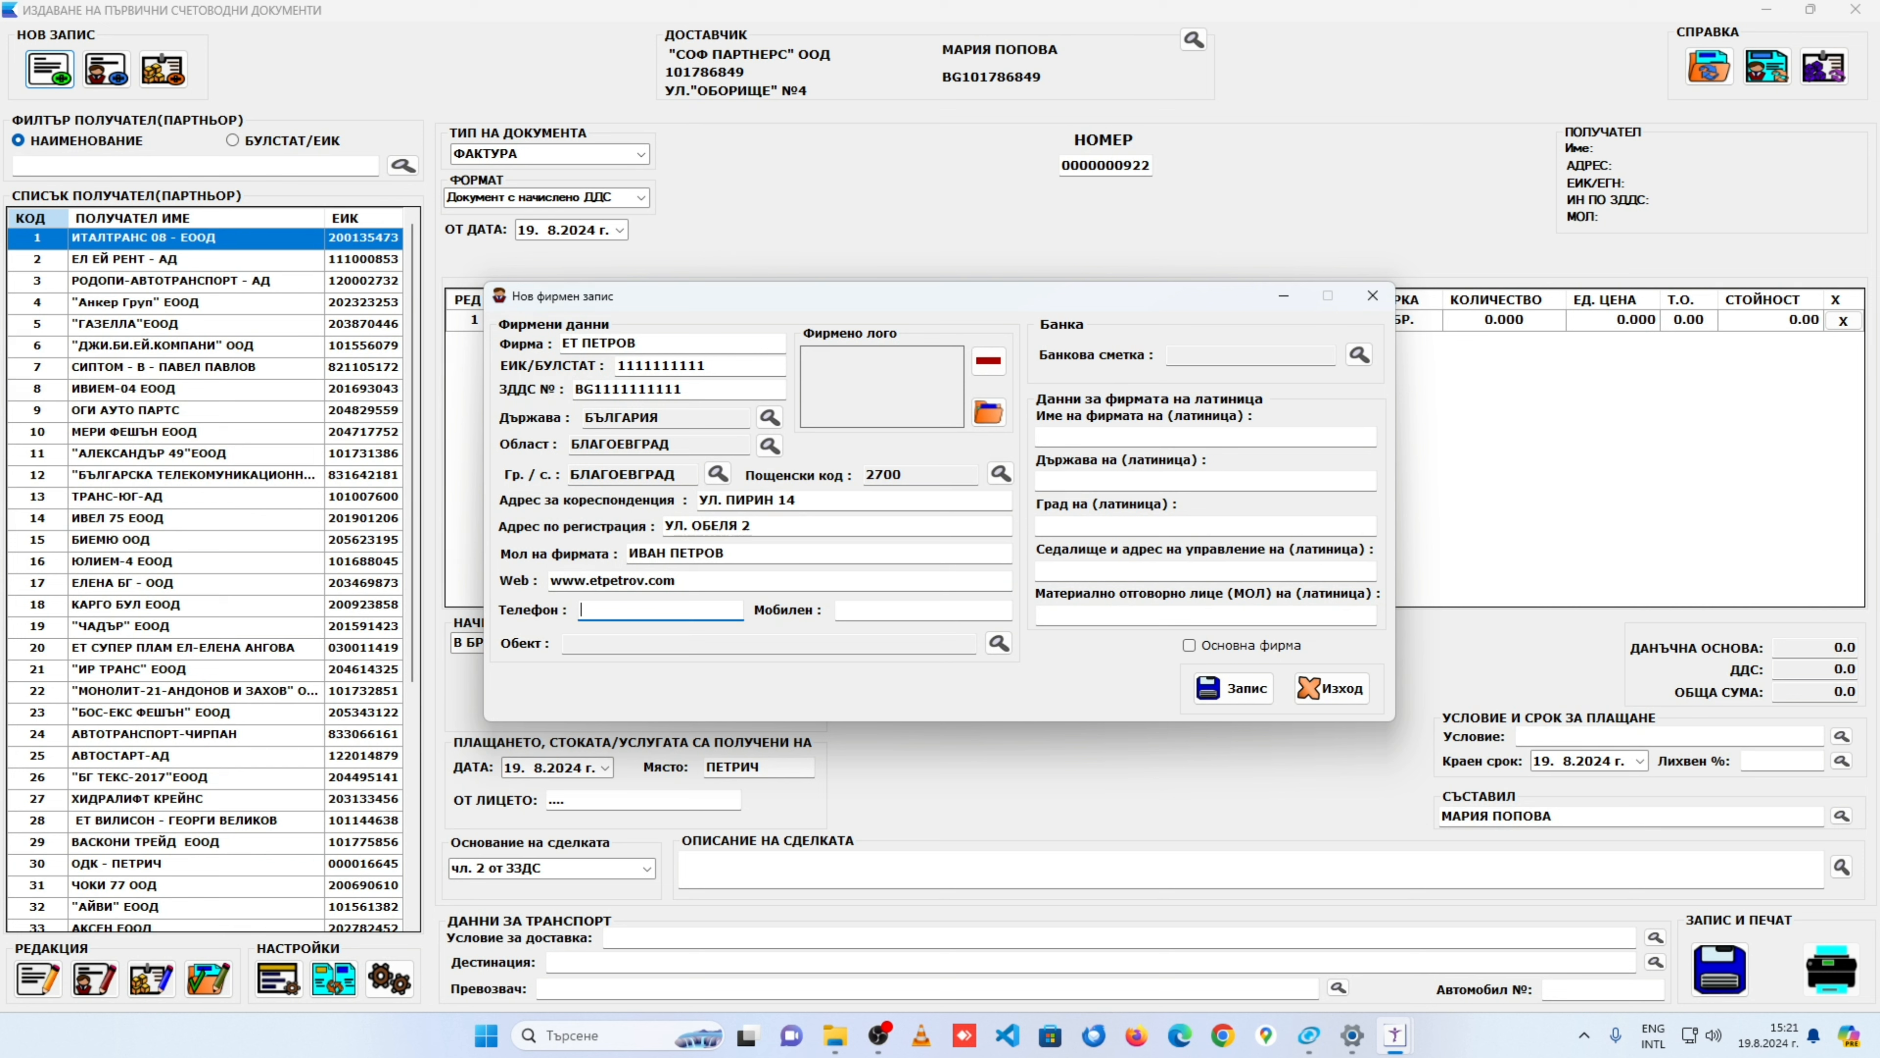
left_click(838, 610)
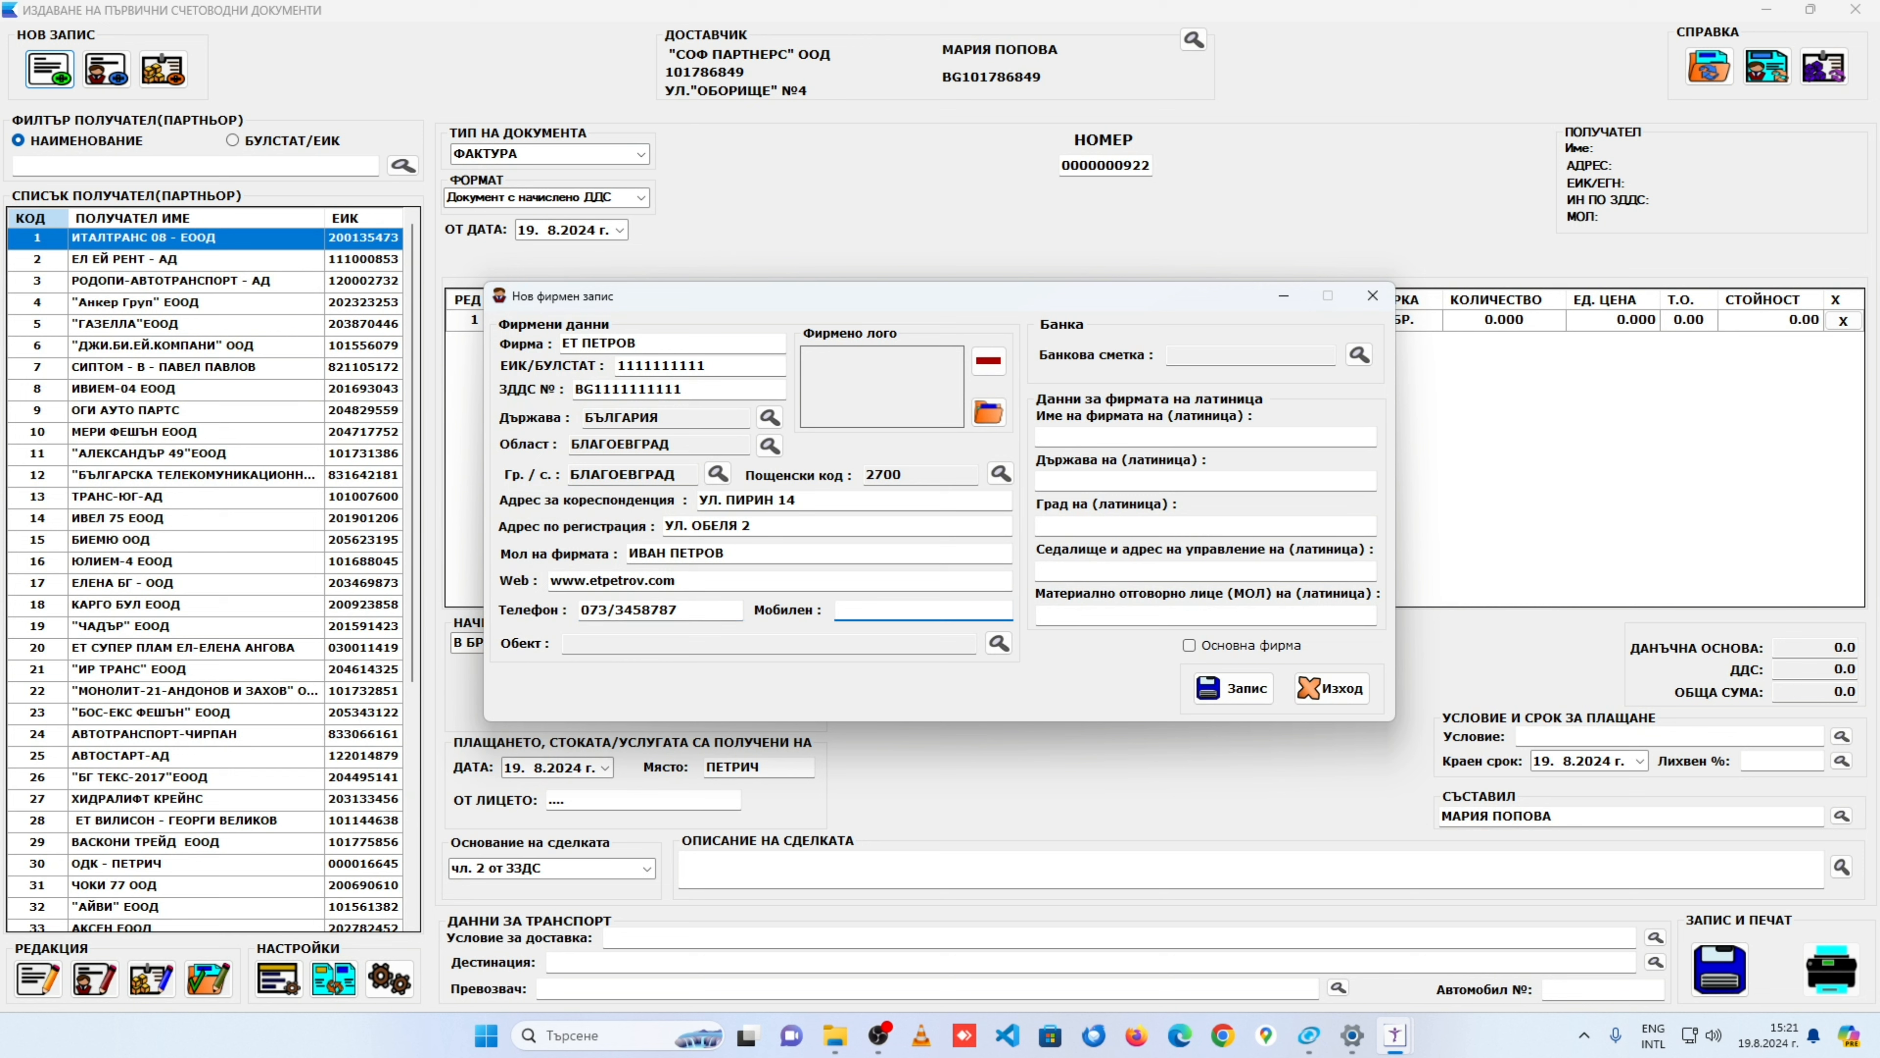
key("Tab")
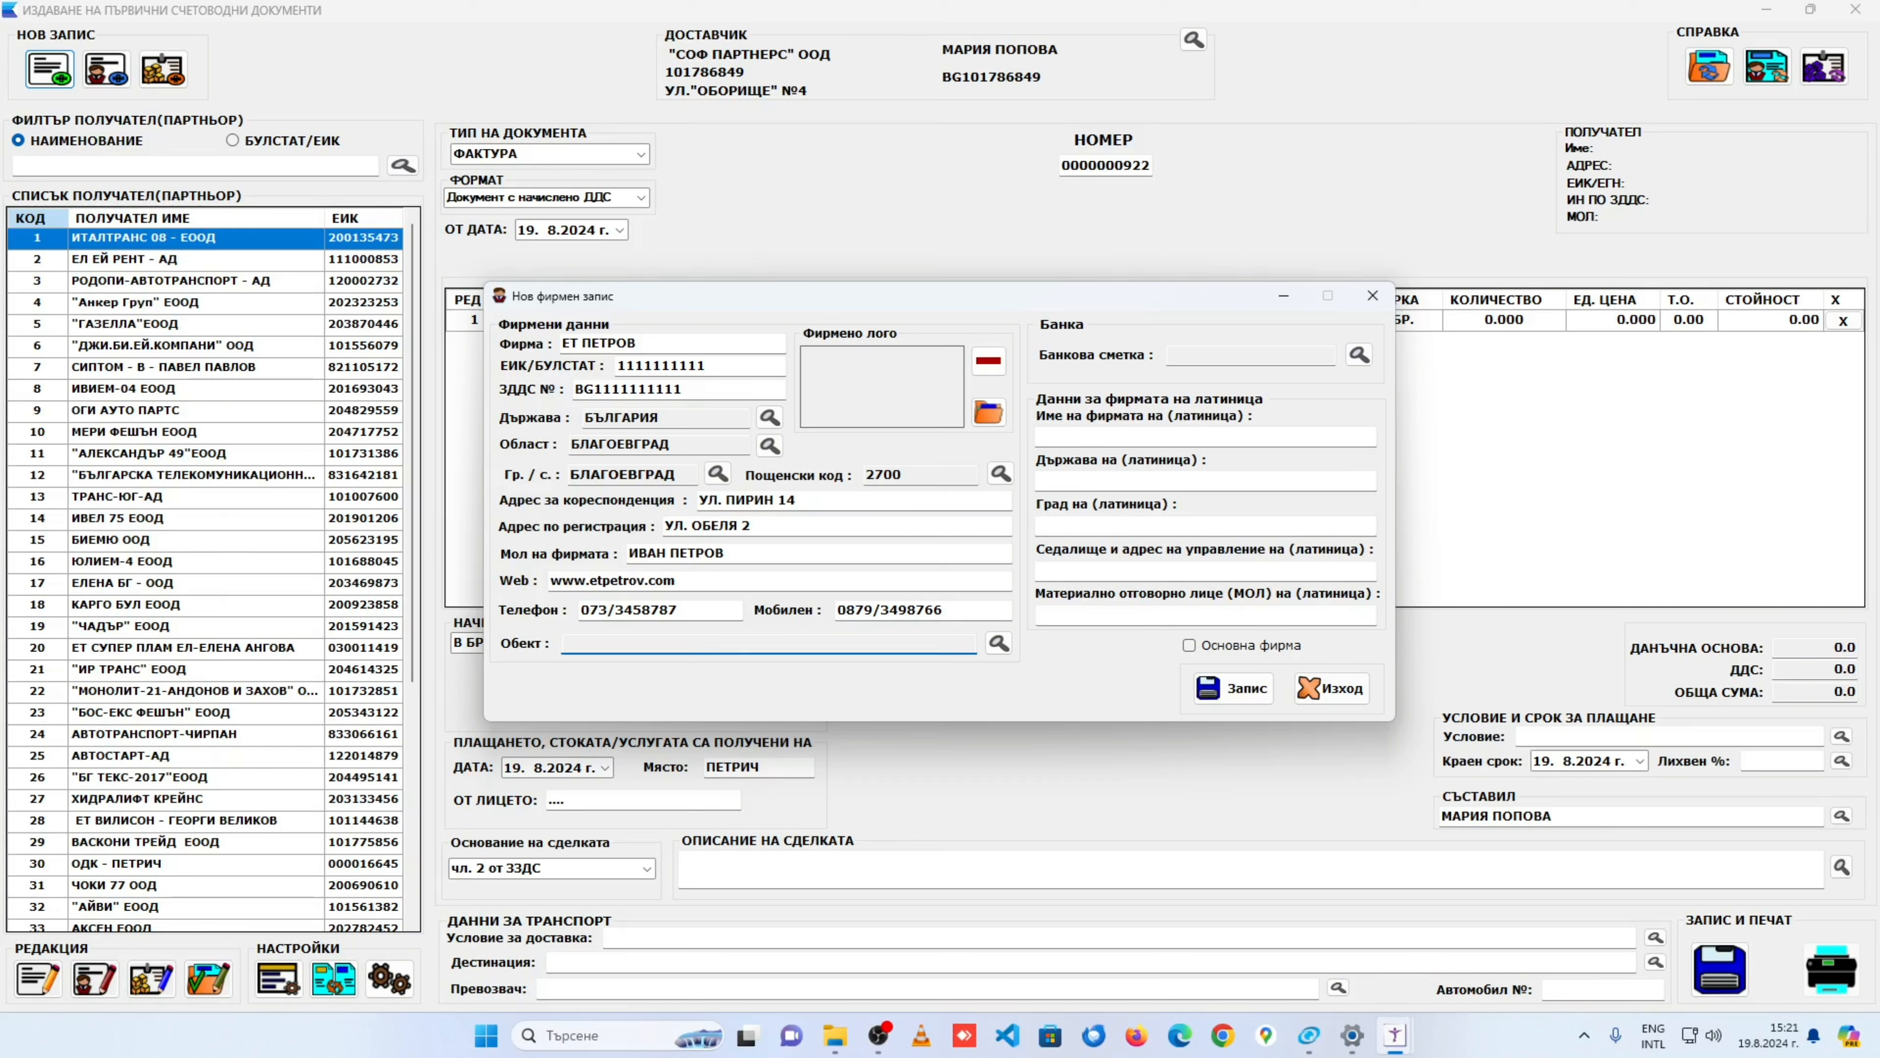
Step: Set the firm's object to Склад from the objects list
left_click(998, 643)
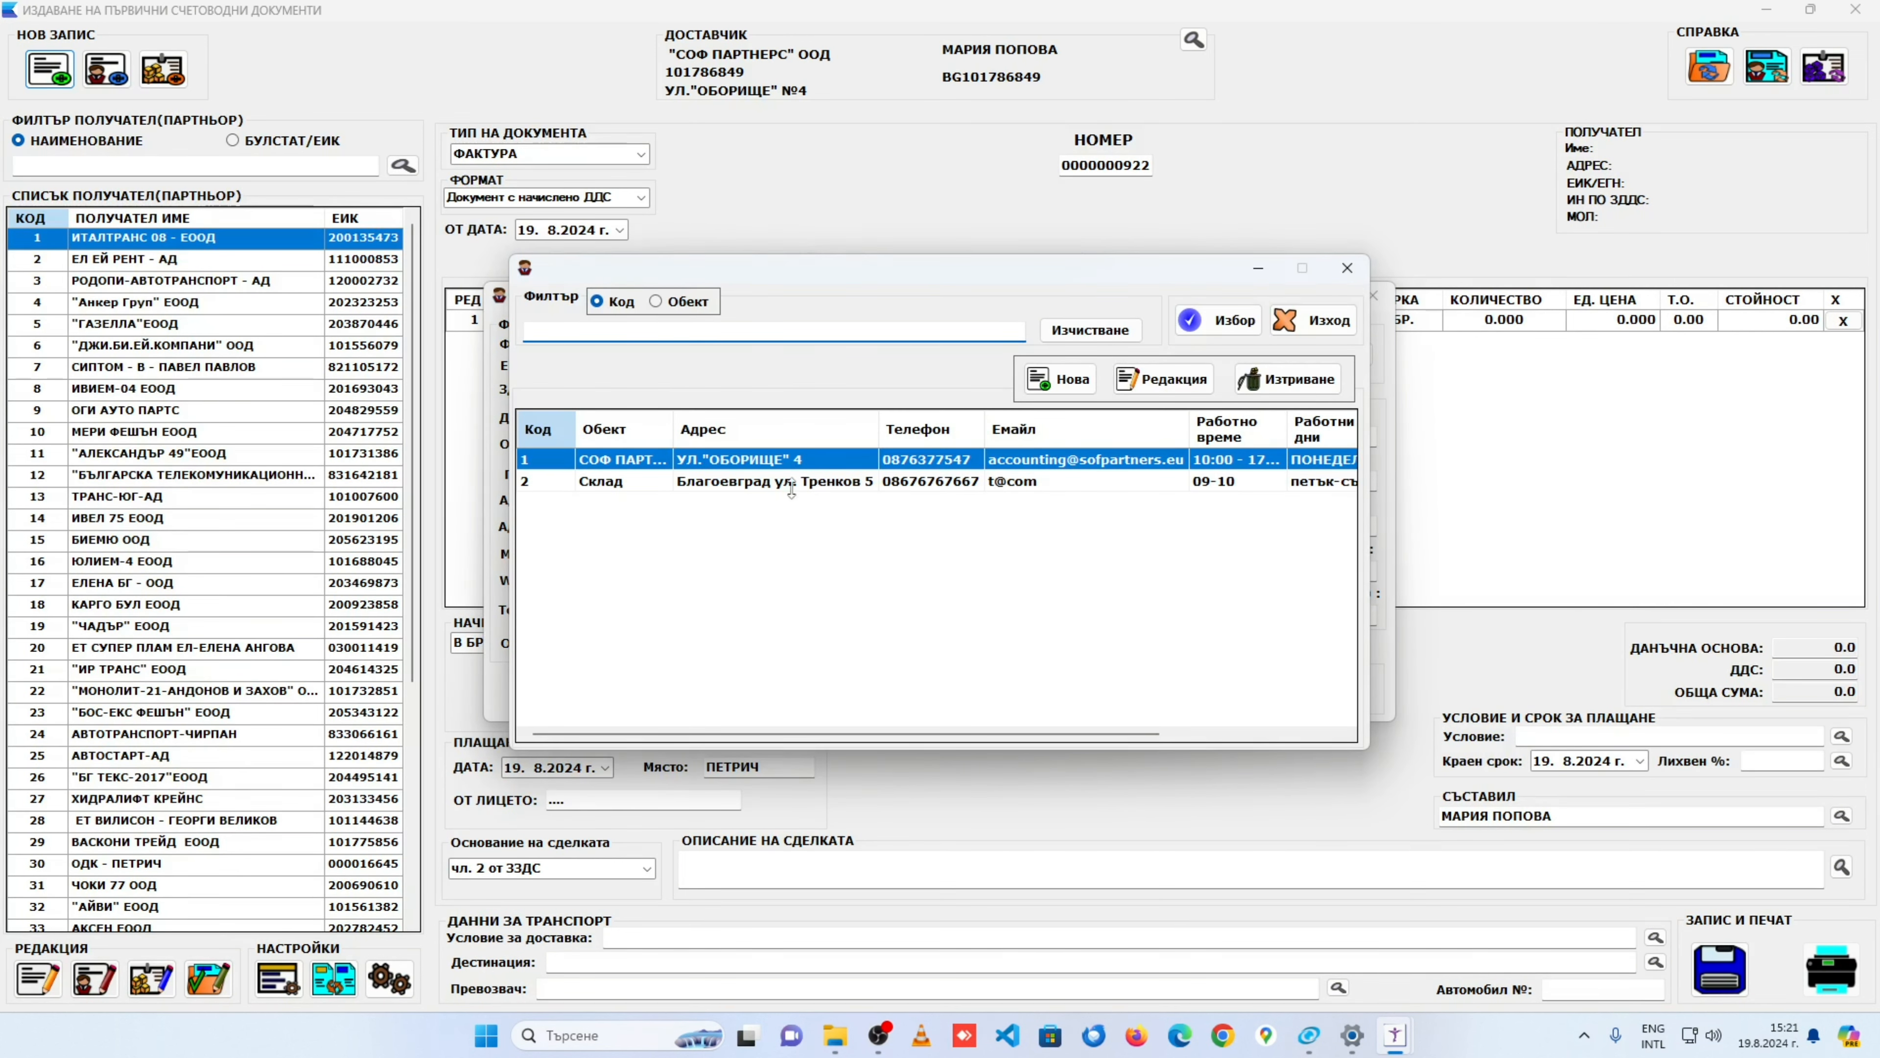
left_click(791, 481)
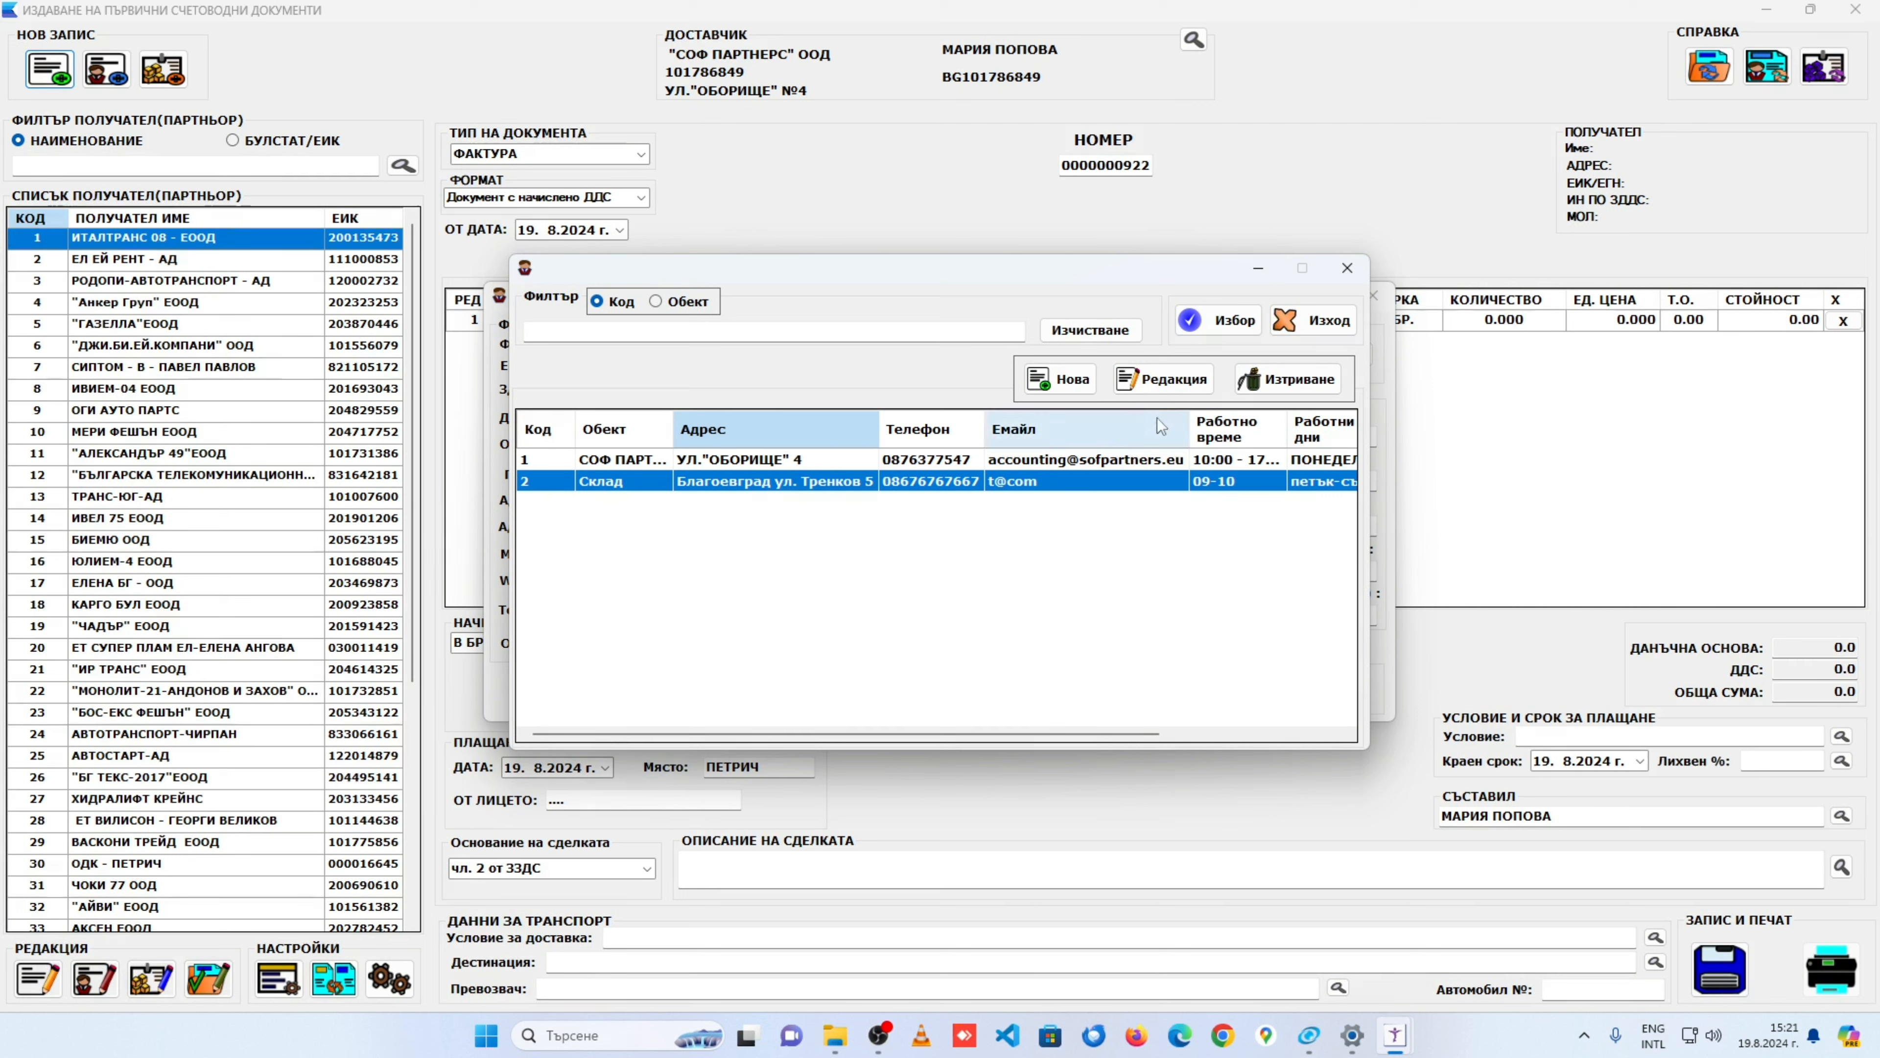
left_click(1222, 319)
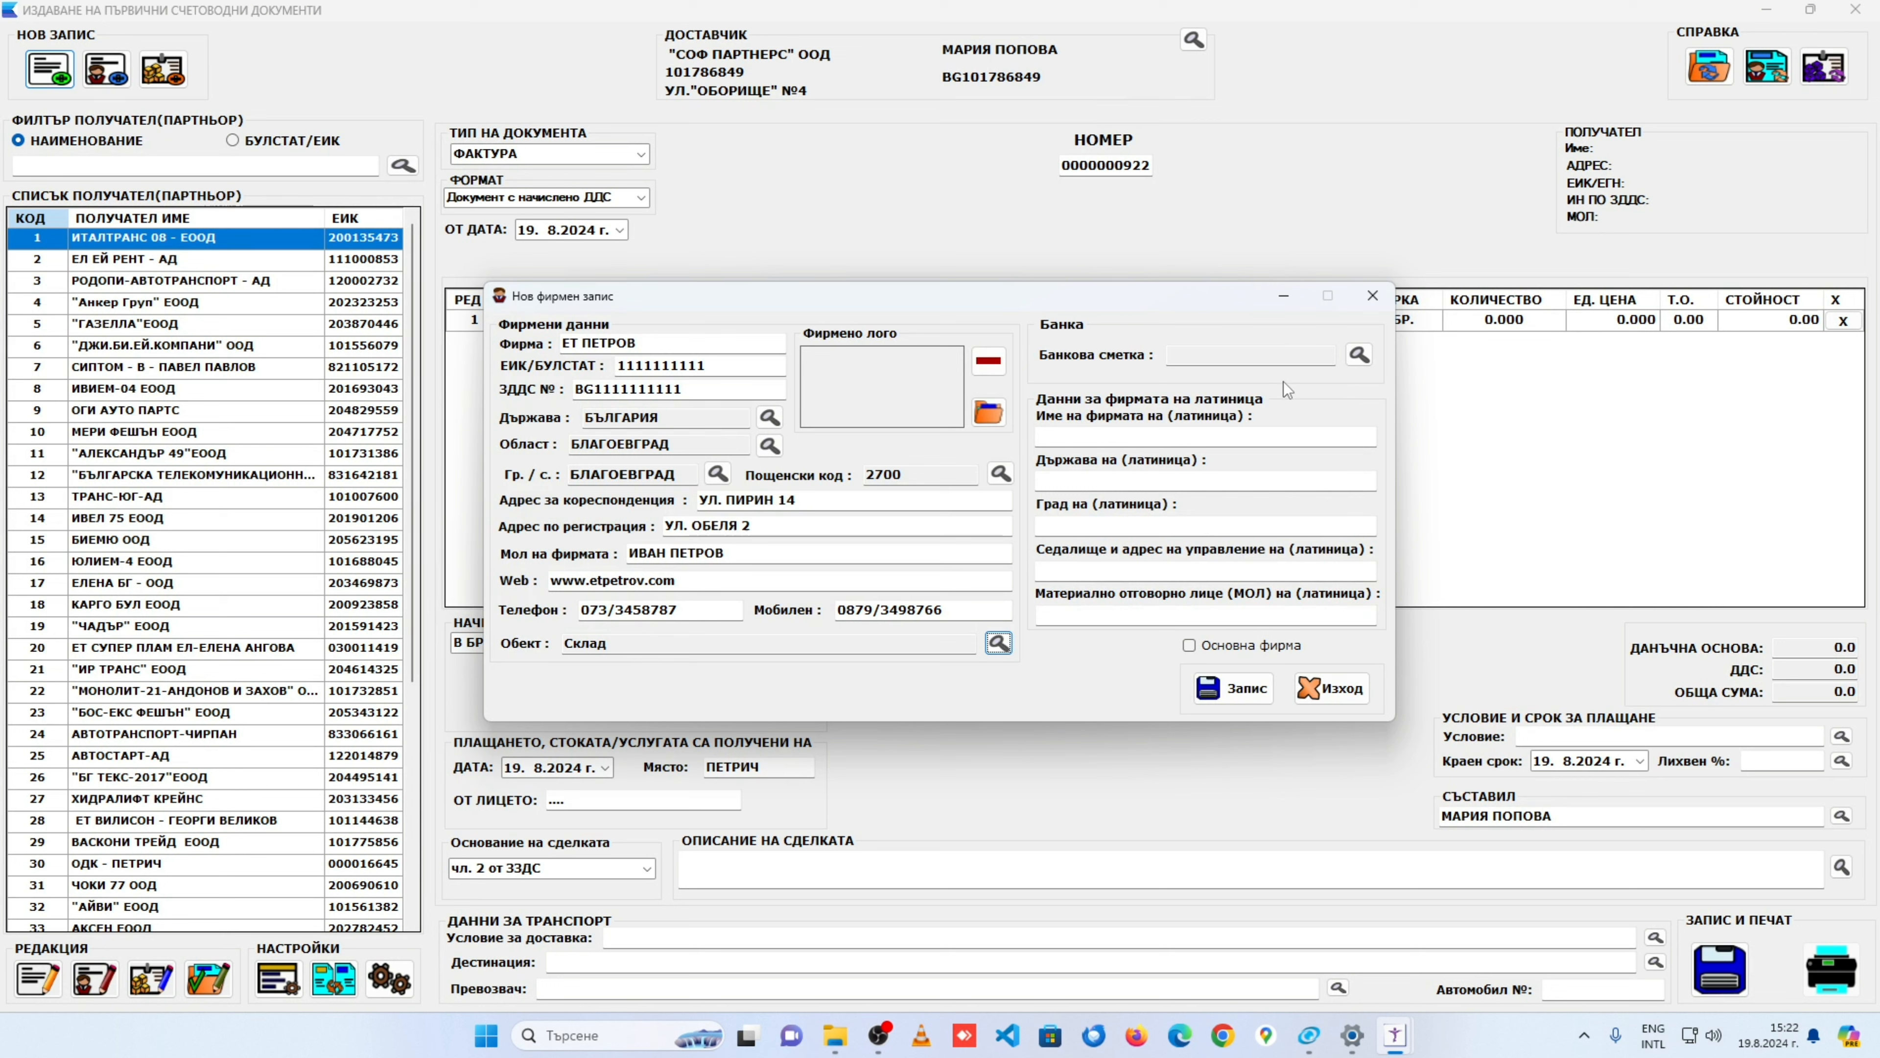
key("Tab")
Step: Set the company logo to NewLogoCmykSfp, replacing the first-loaded NewLogo_cmyk image
left_click(989, 413)
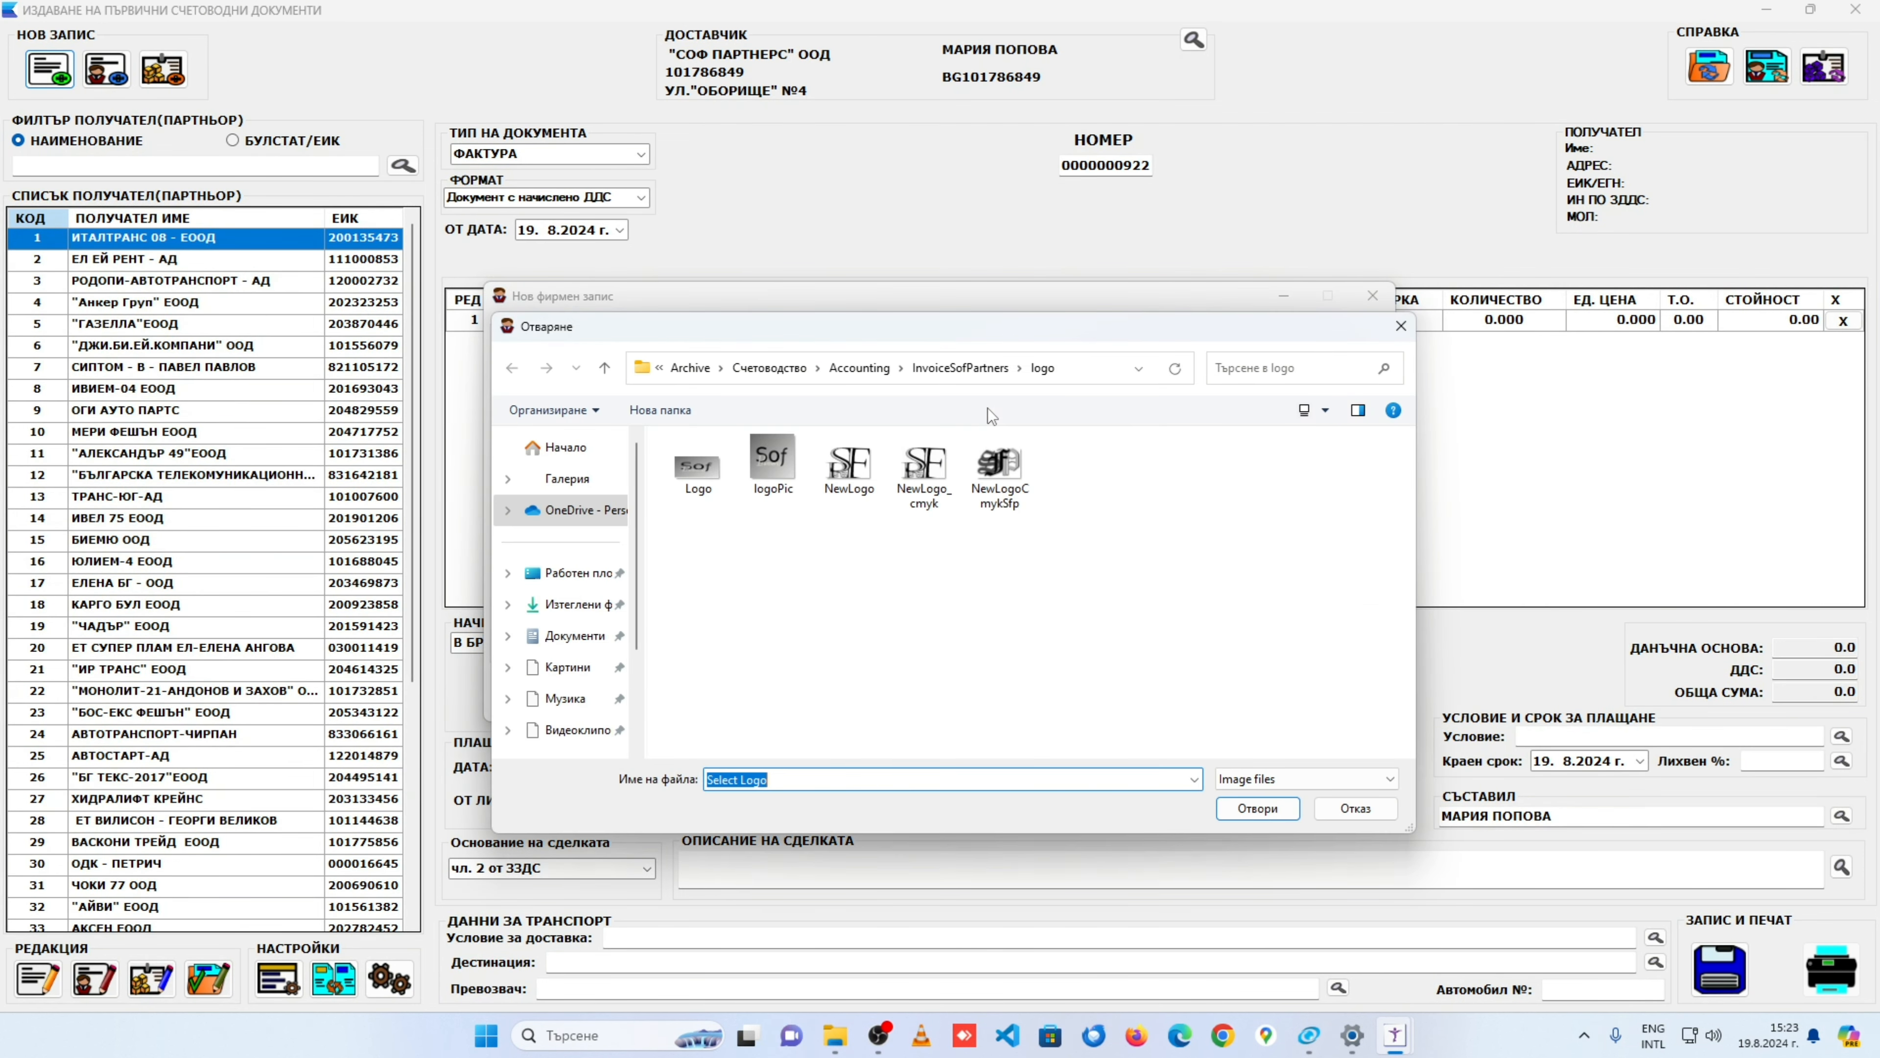
left_click(907, 489)
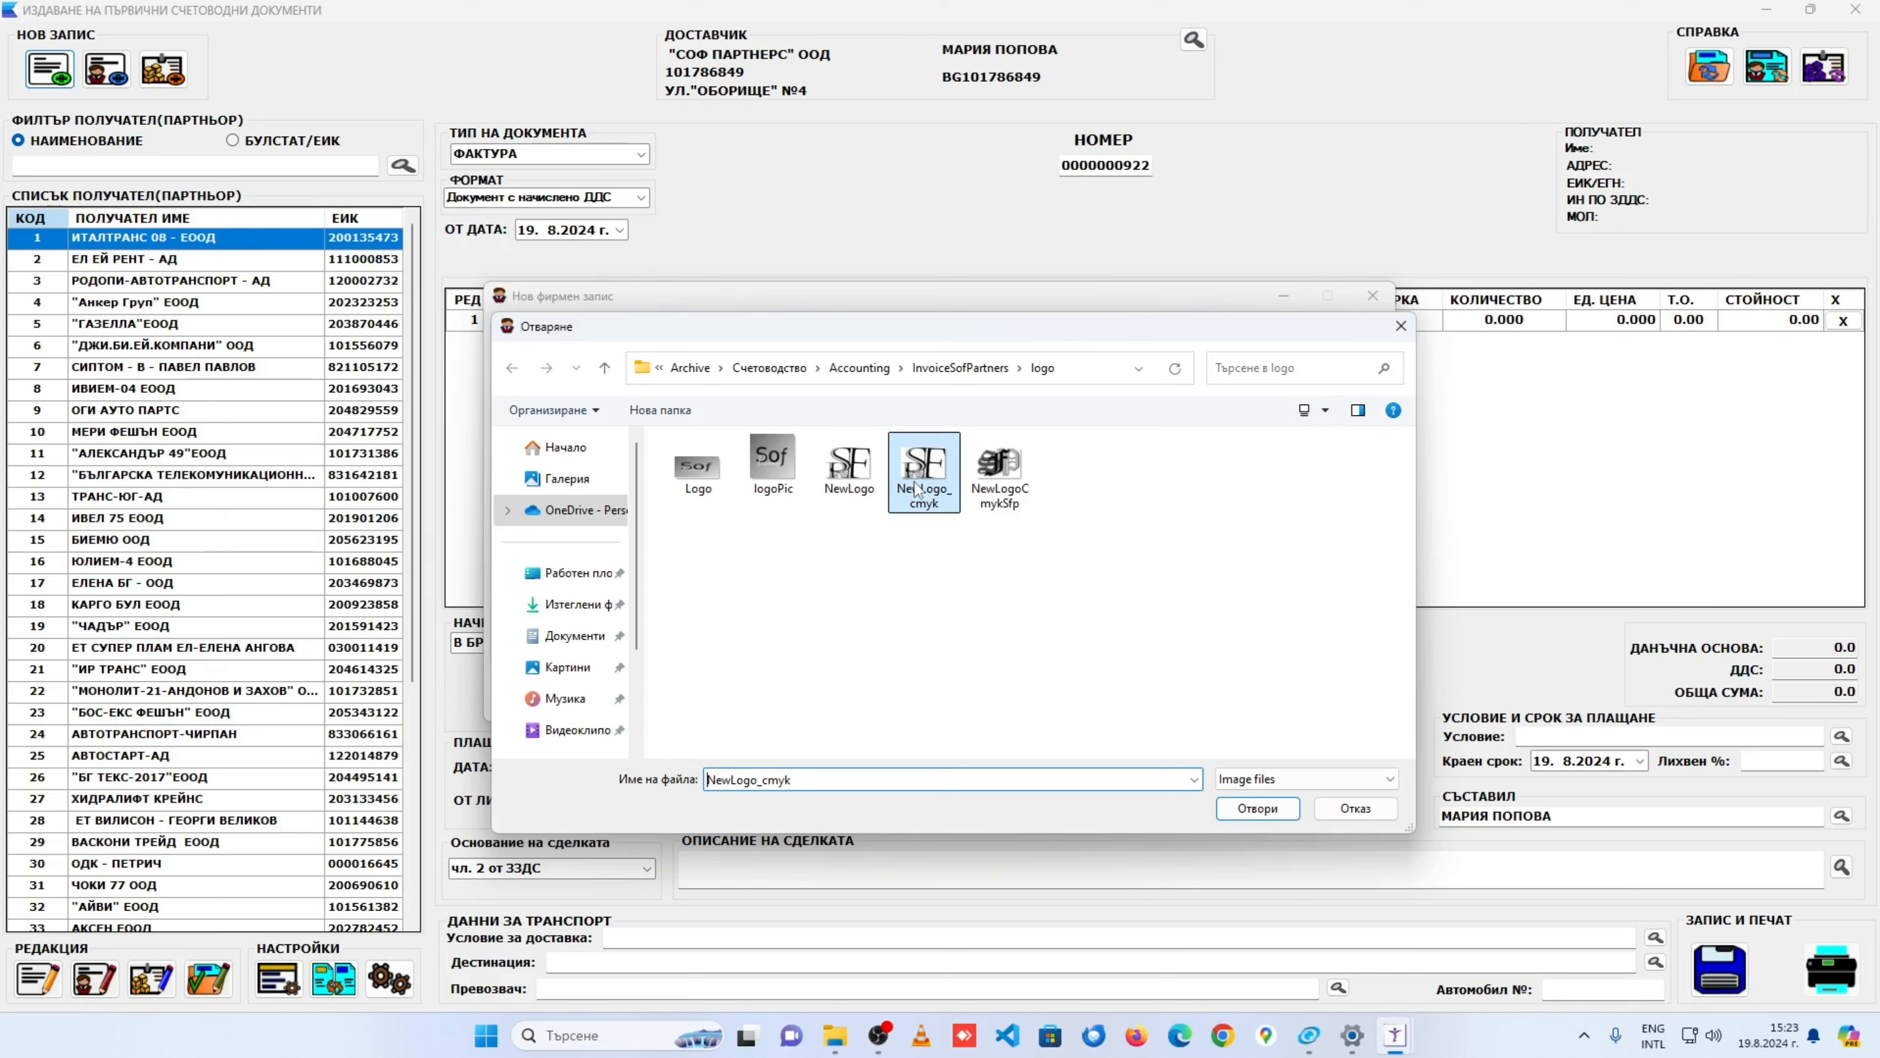
left_click(1256, 808)
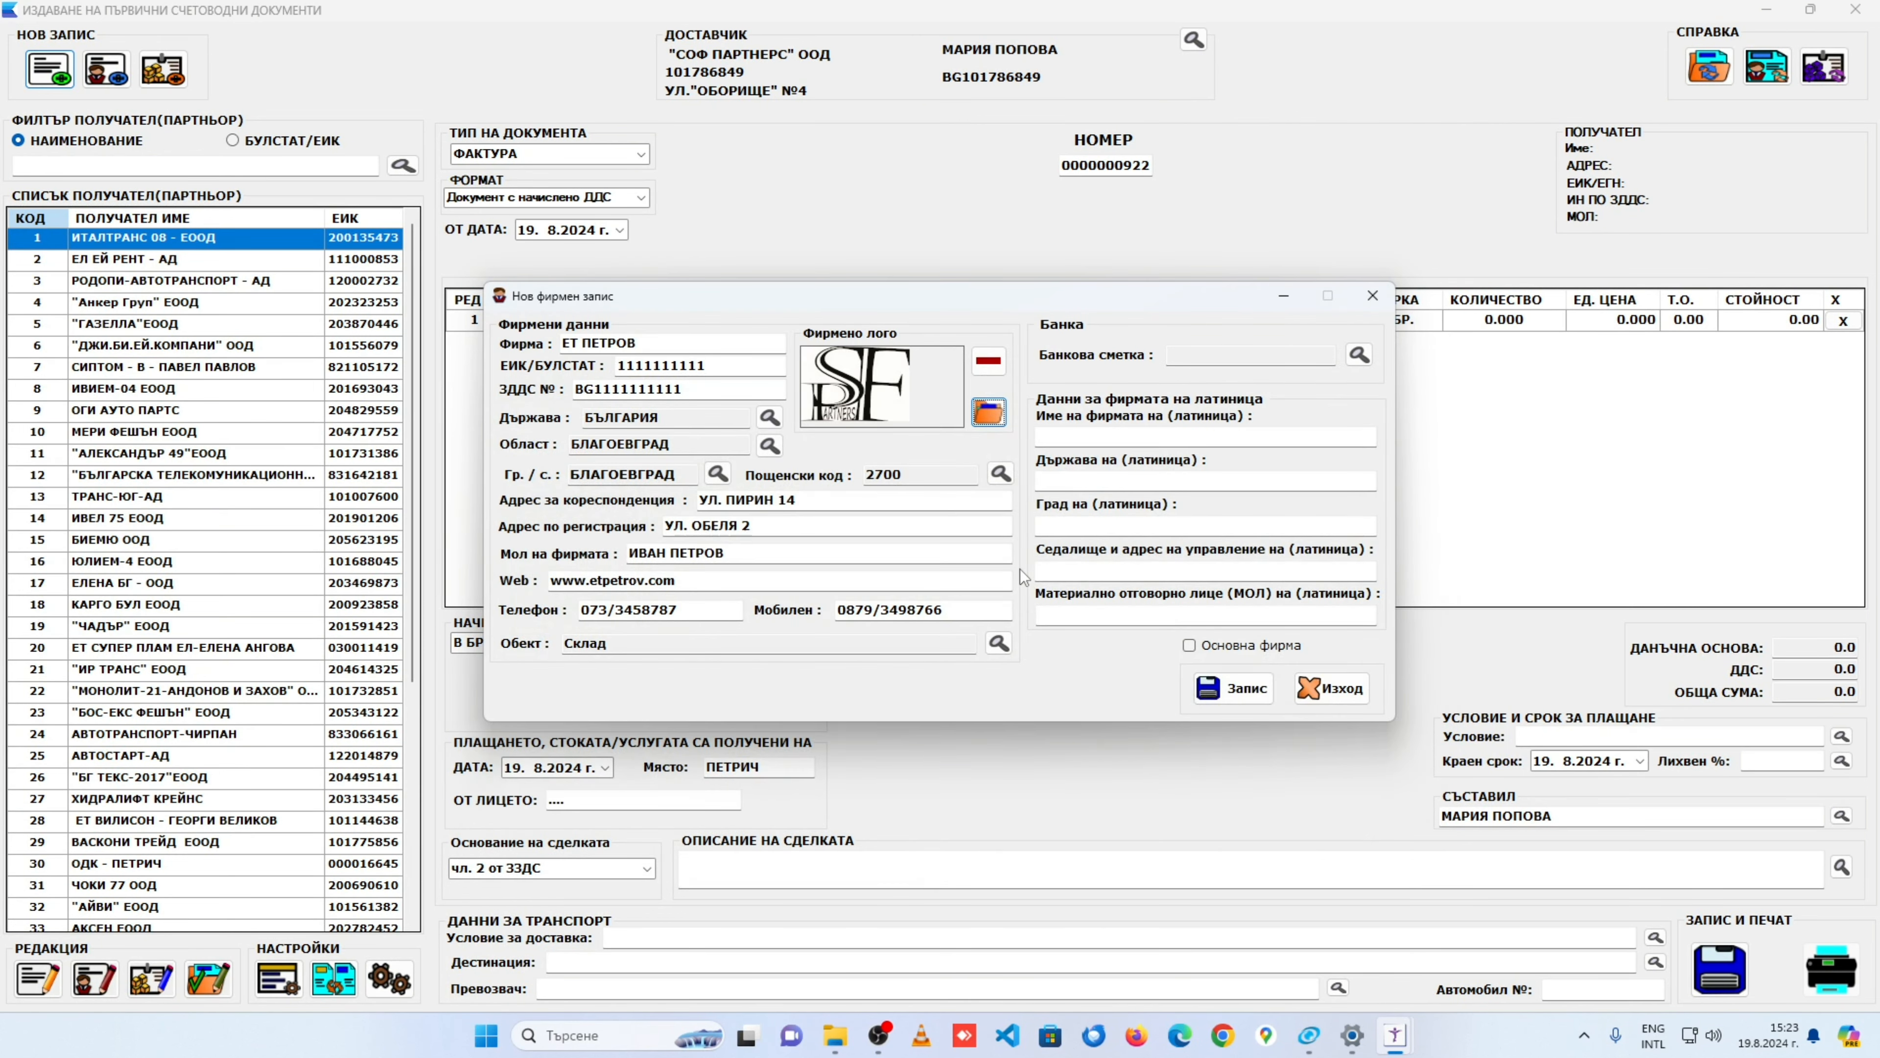
left_click(988, 361)
left_click(988, 412)
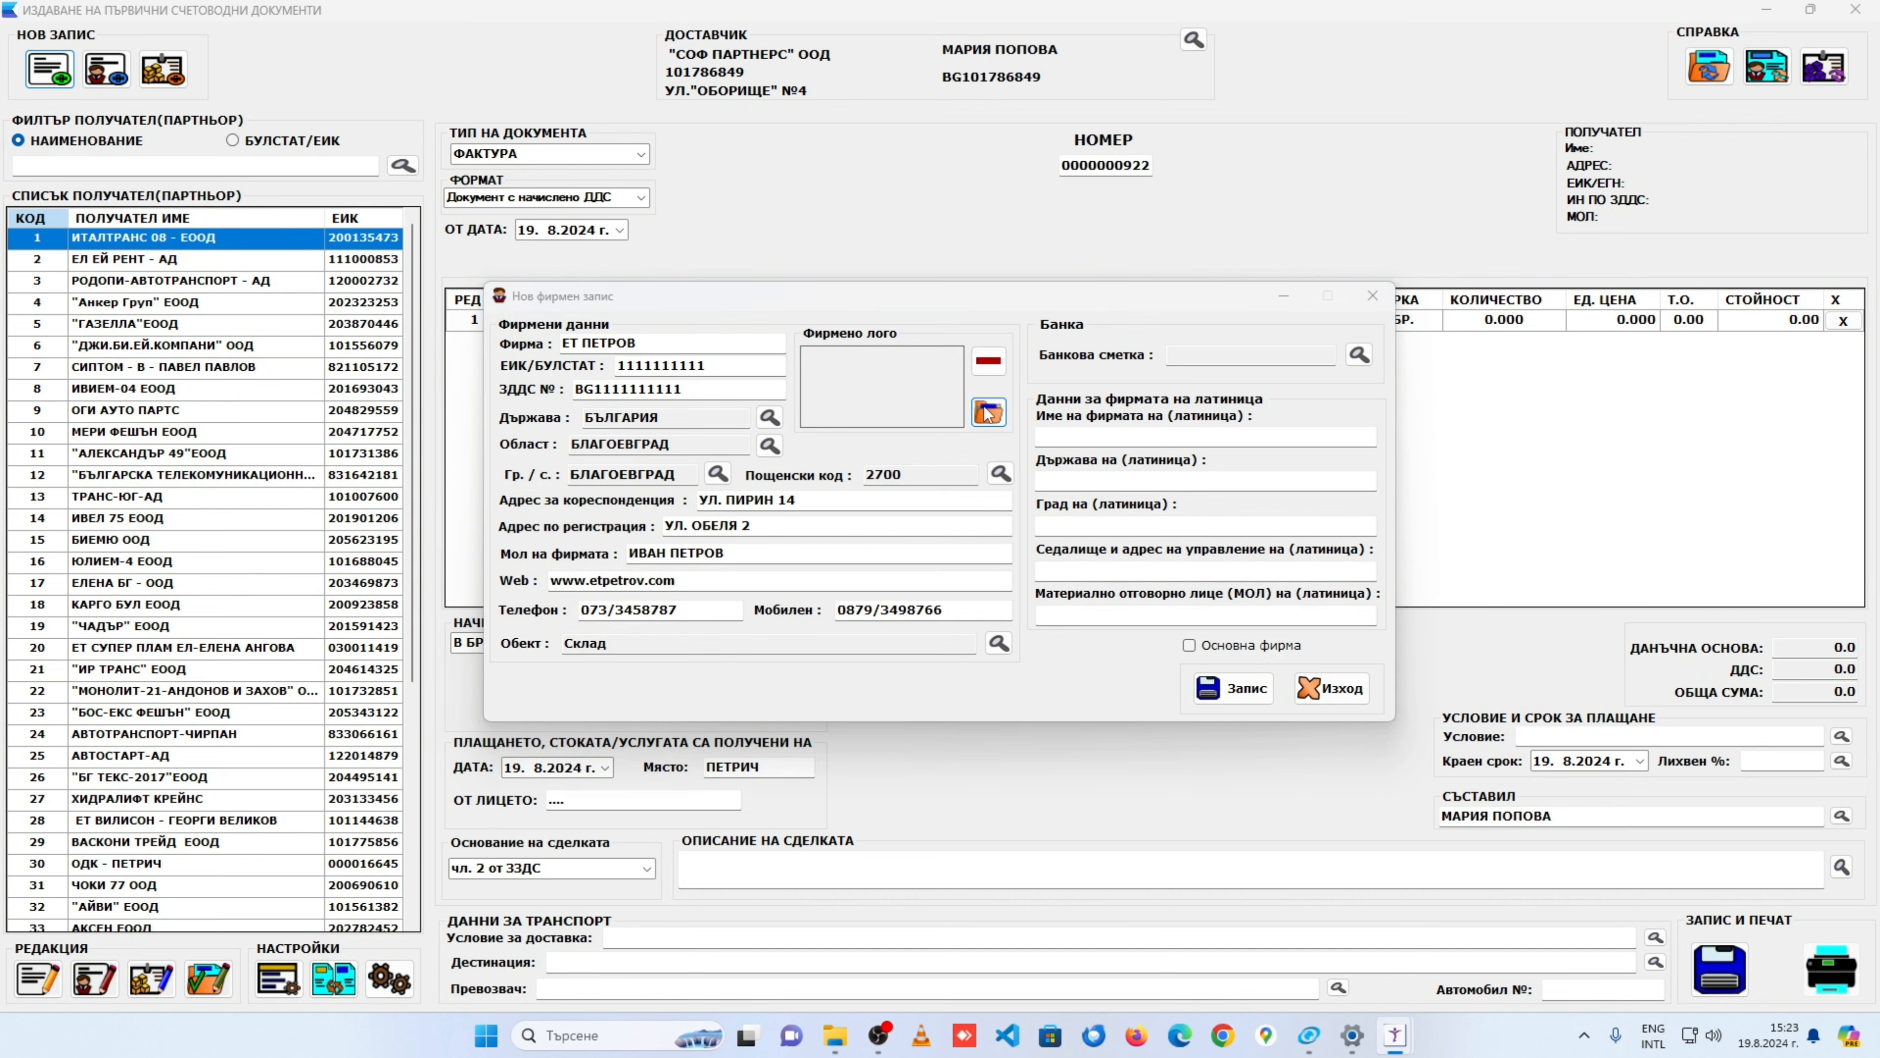
left_click(999, 465)
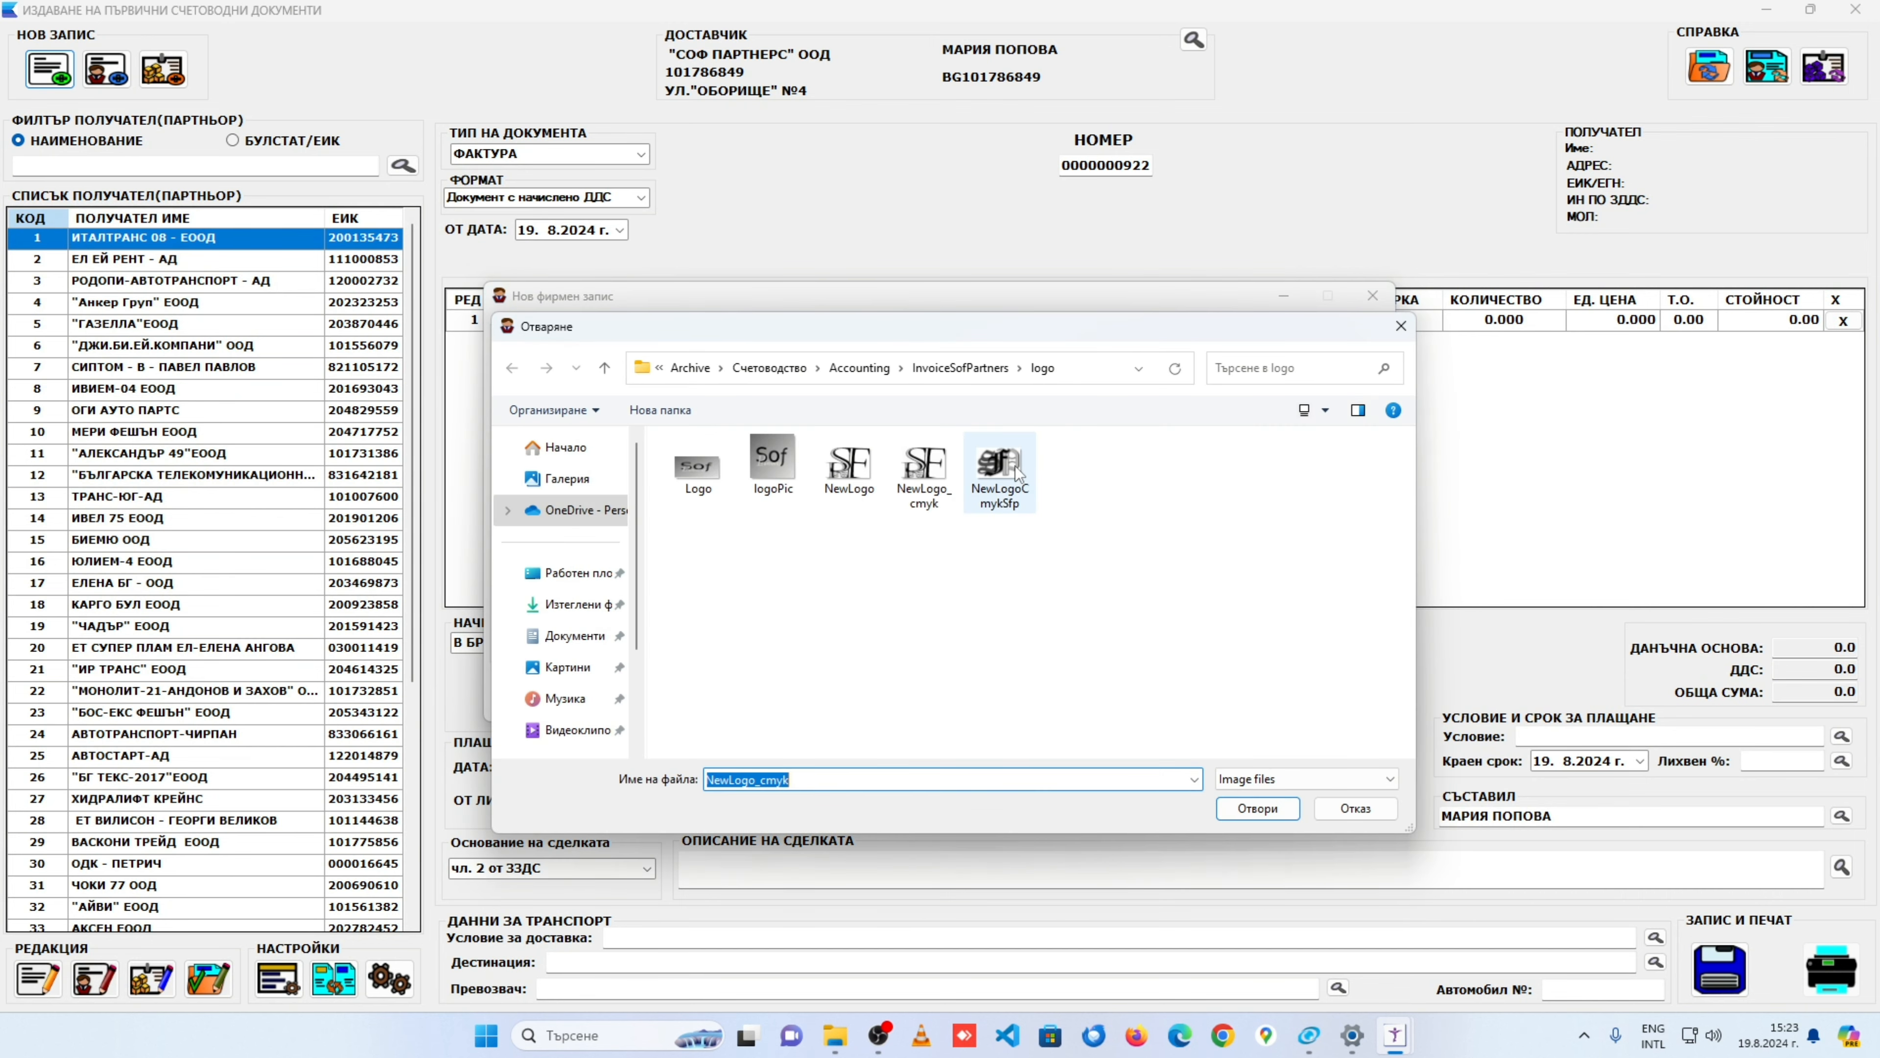
left_click(1257, 808)
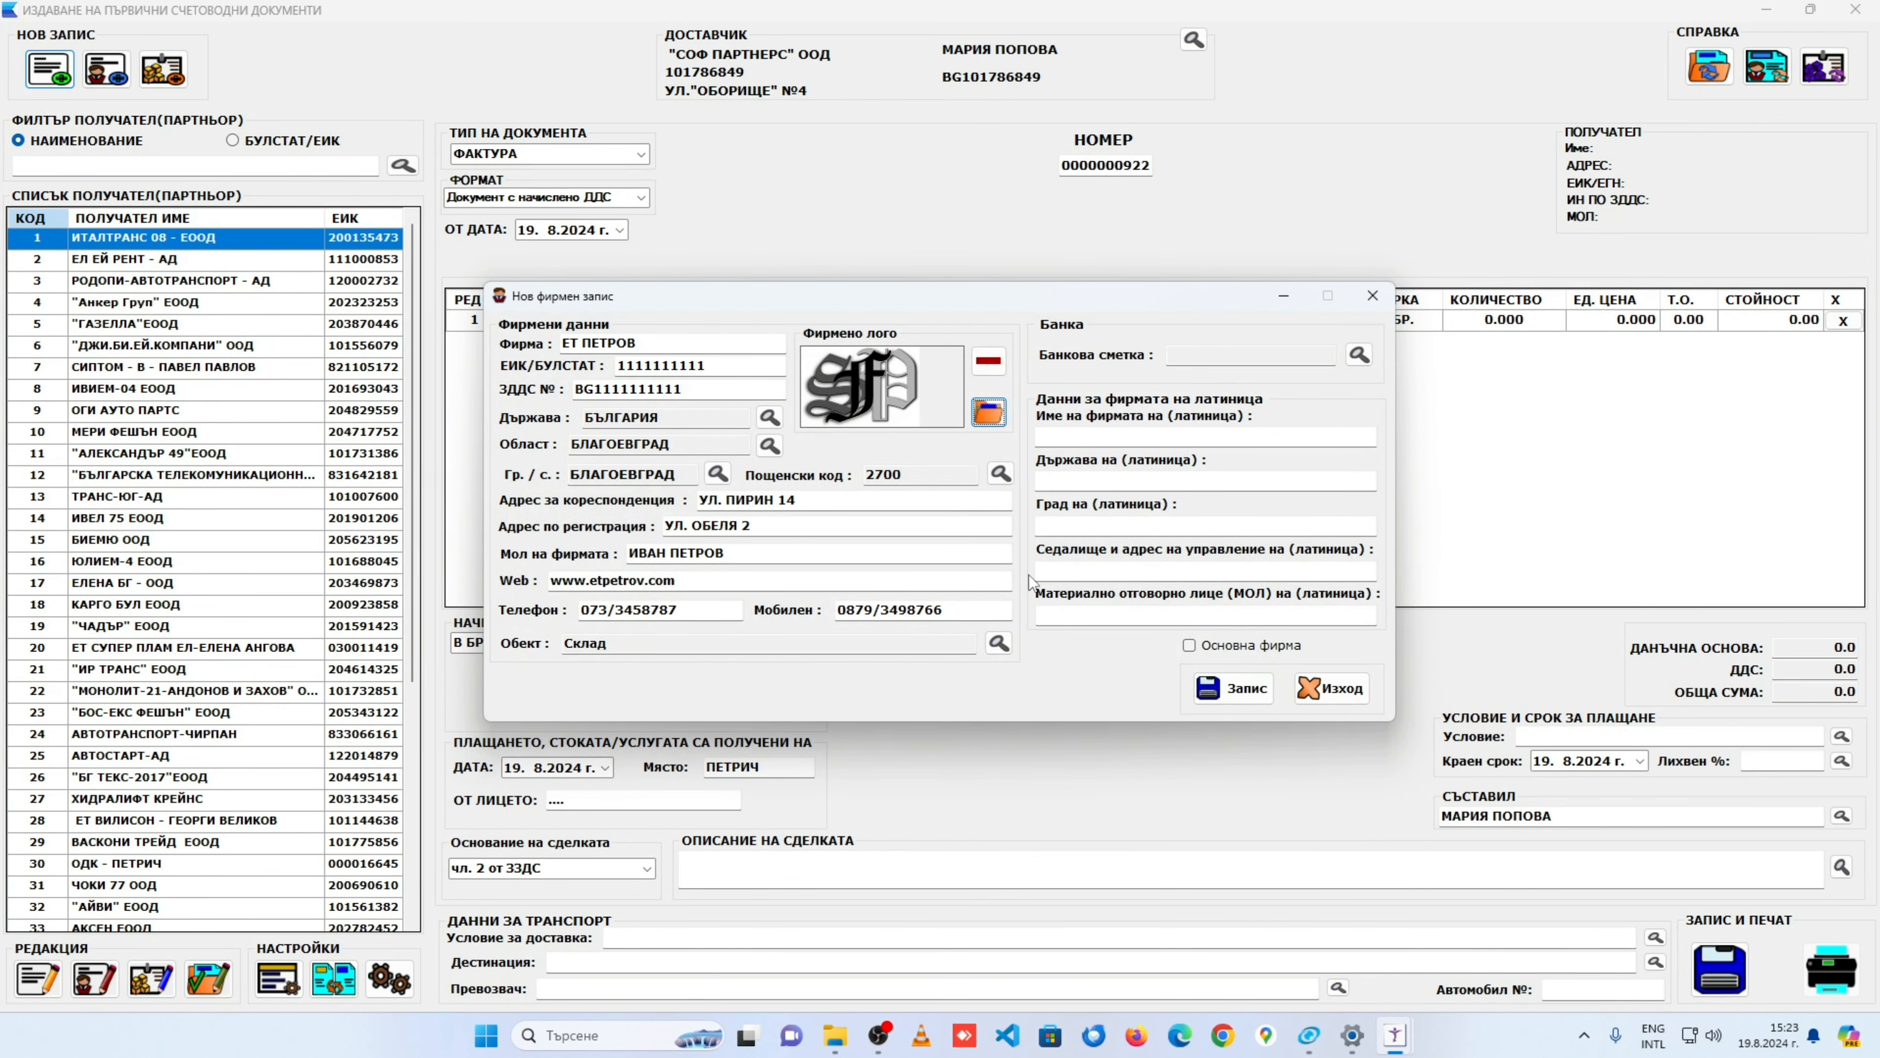
key("Tab")
Step: Select the TD BANK account as the firm's bank account
left_click(1360, 357)
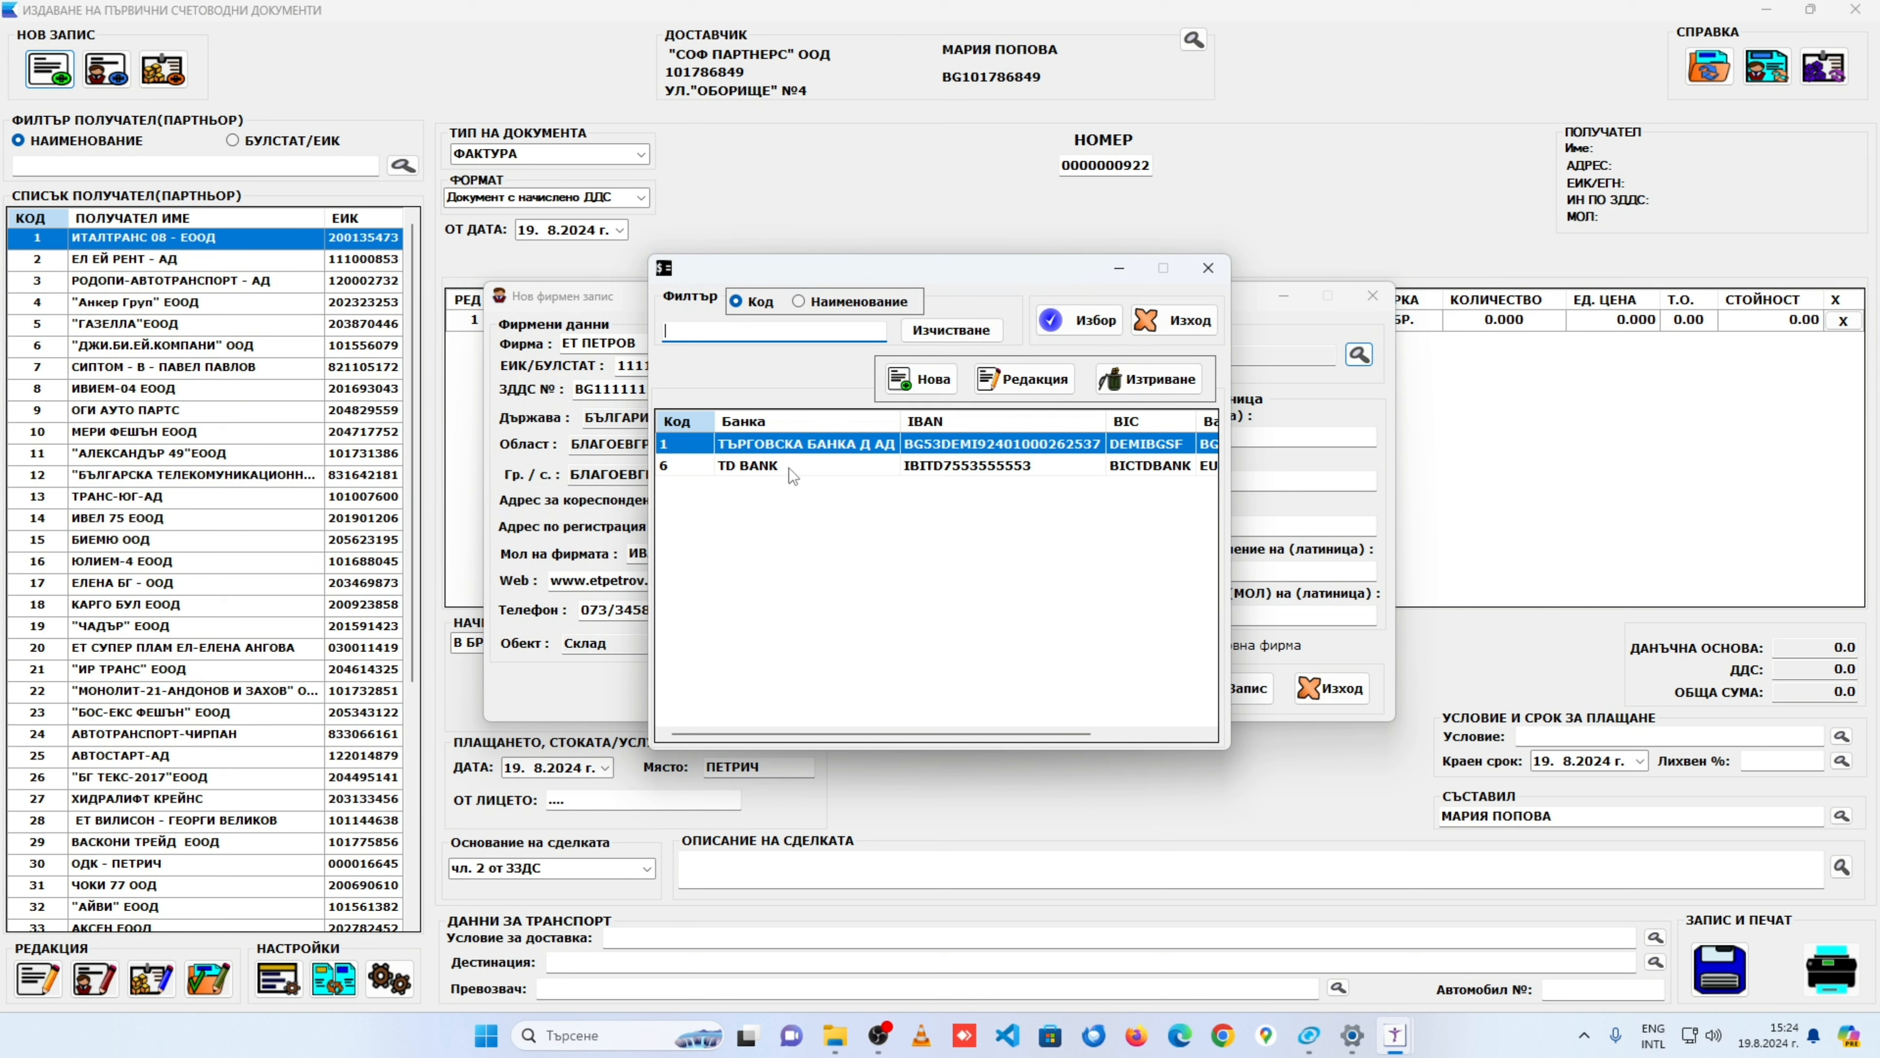
left_click(861, 463)
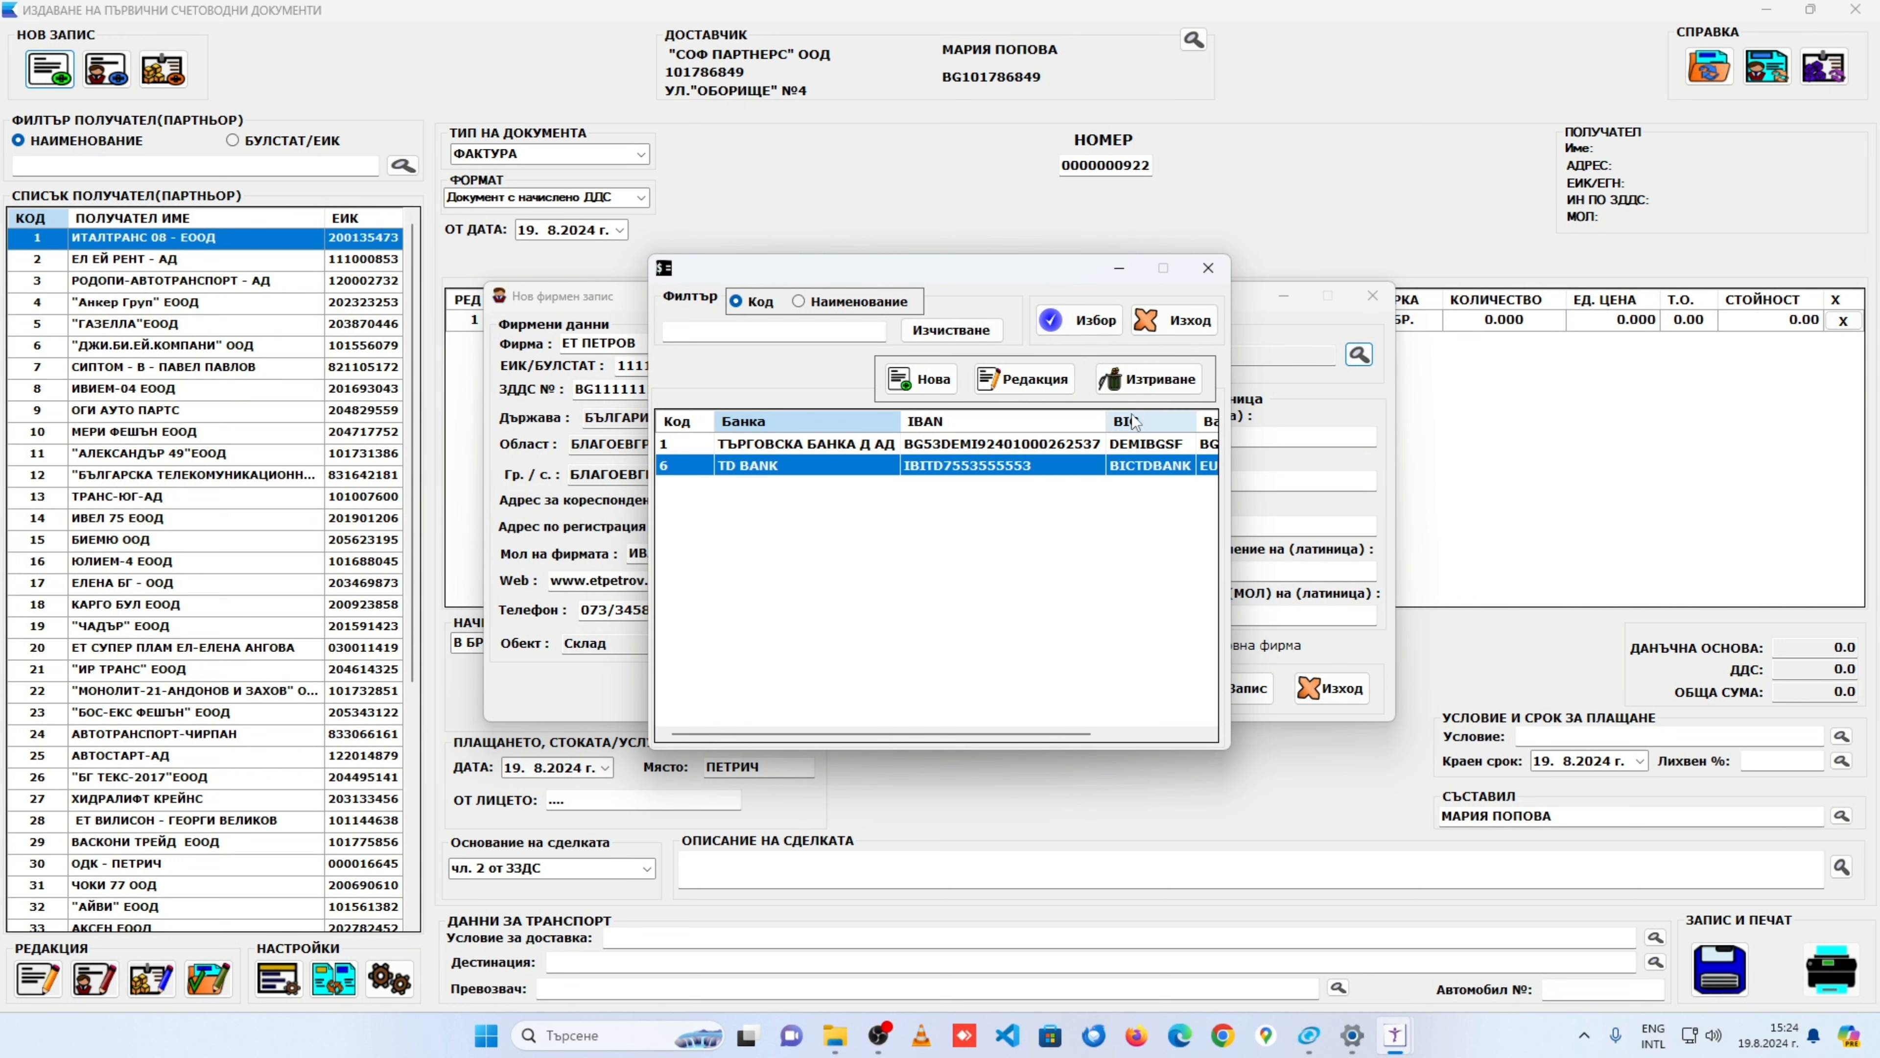
left_click(1088, 321)
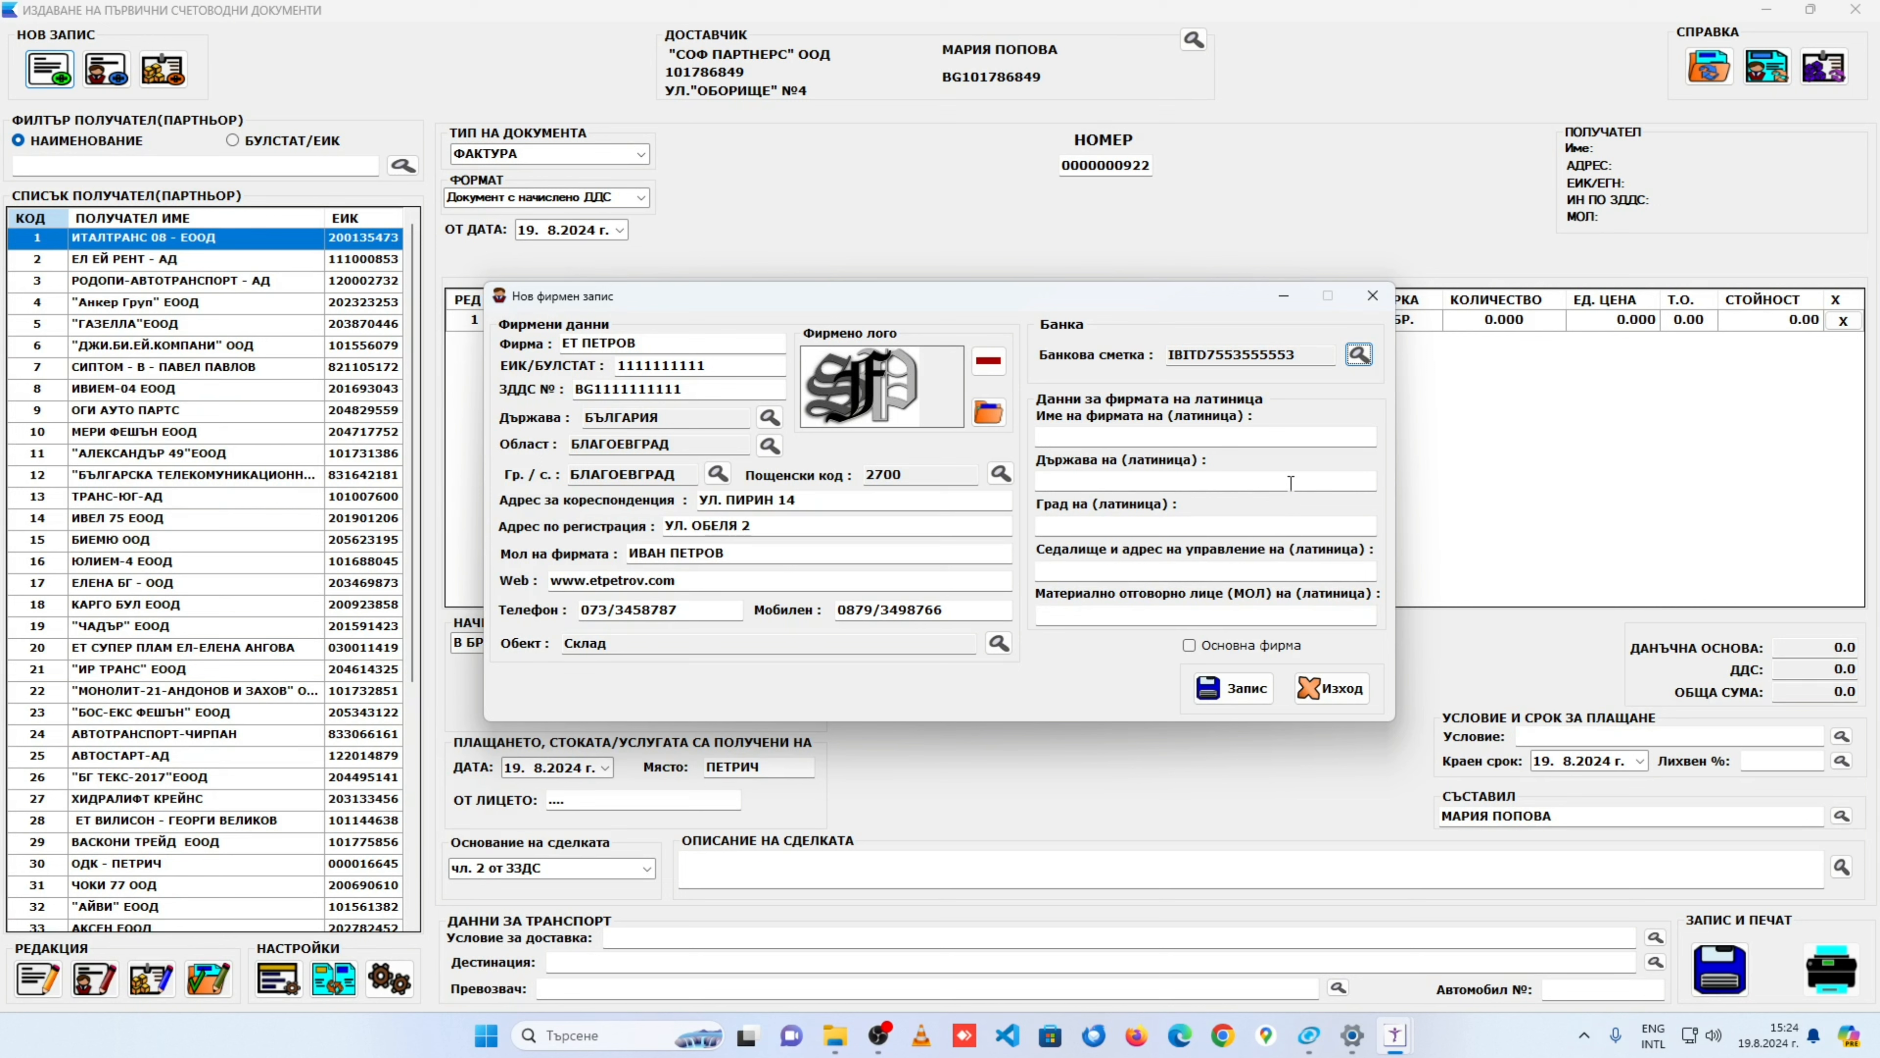
Step: Enter Latin details: name ET PETROV, country BULGARIA, city BLAGOEVGRAD
left_click(1124, 435)
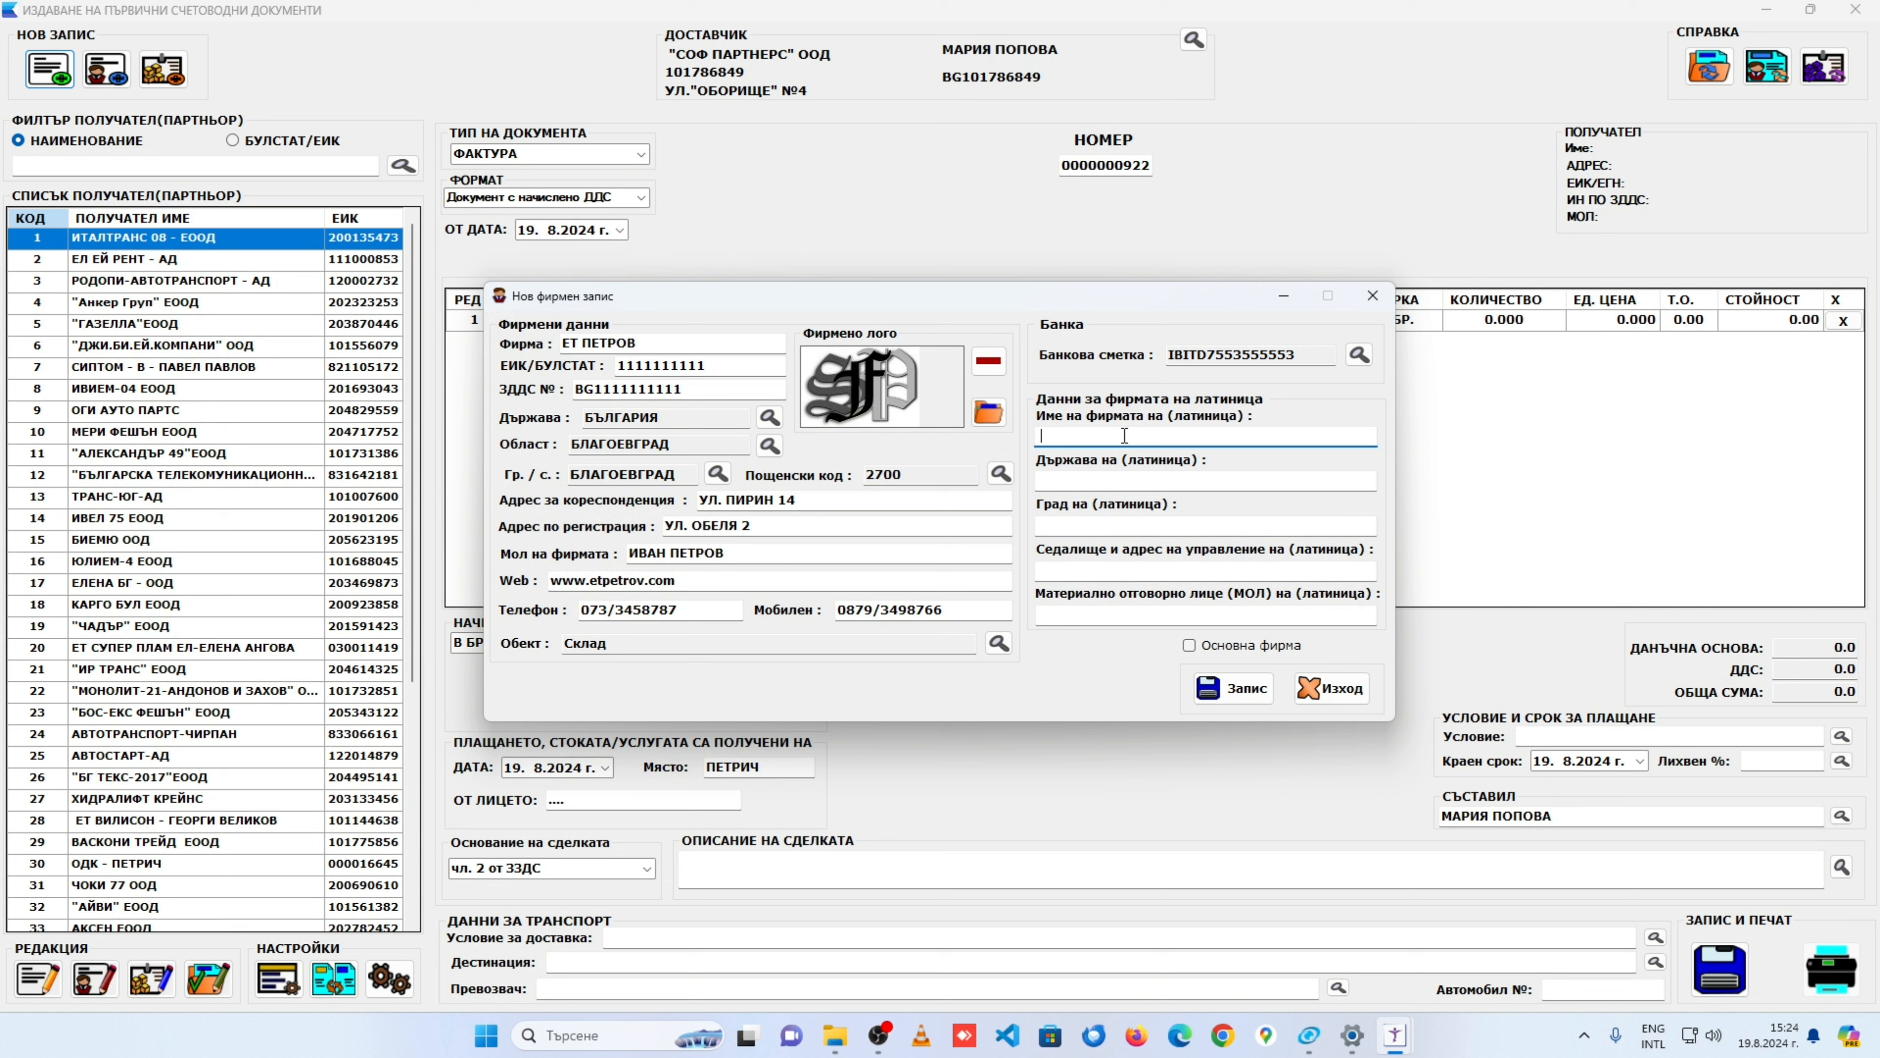
type("ET PETROV")
key("Tab")
type("B")
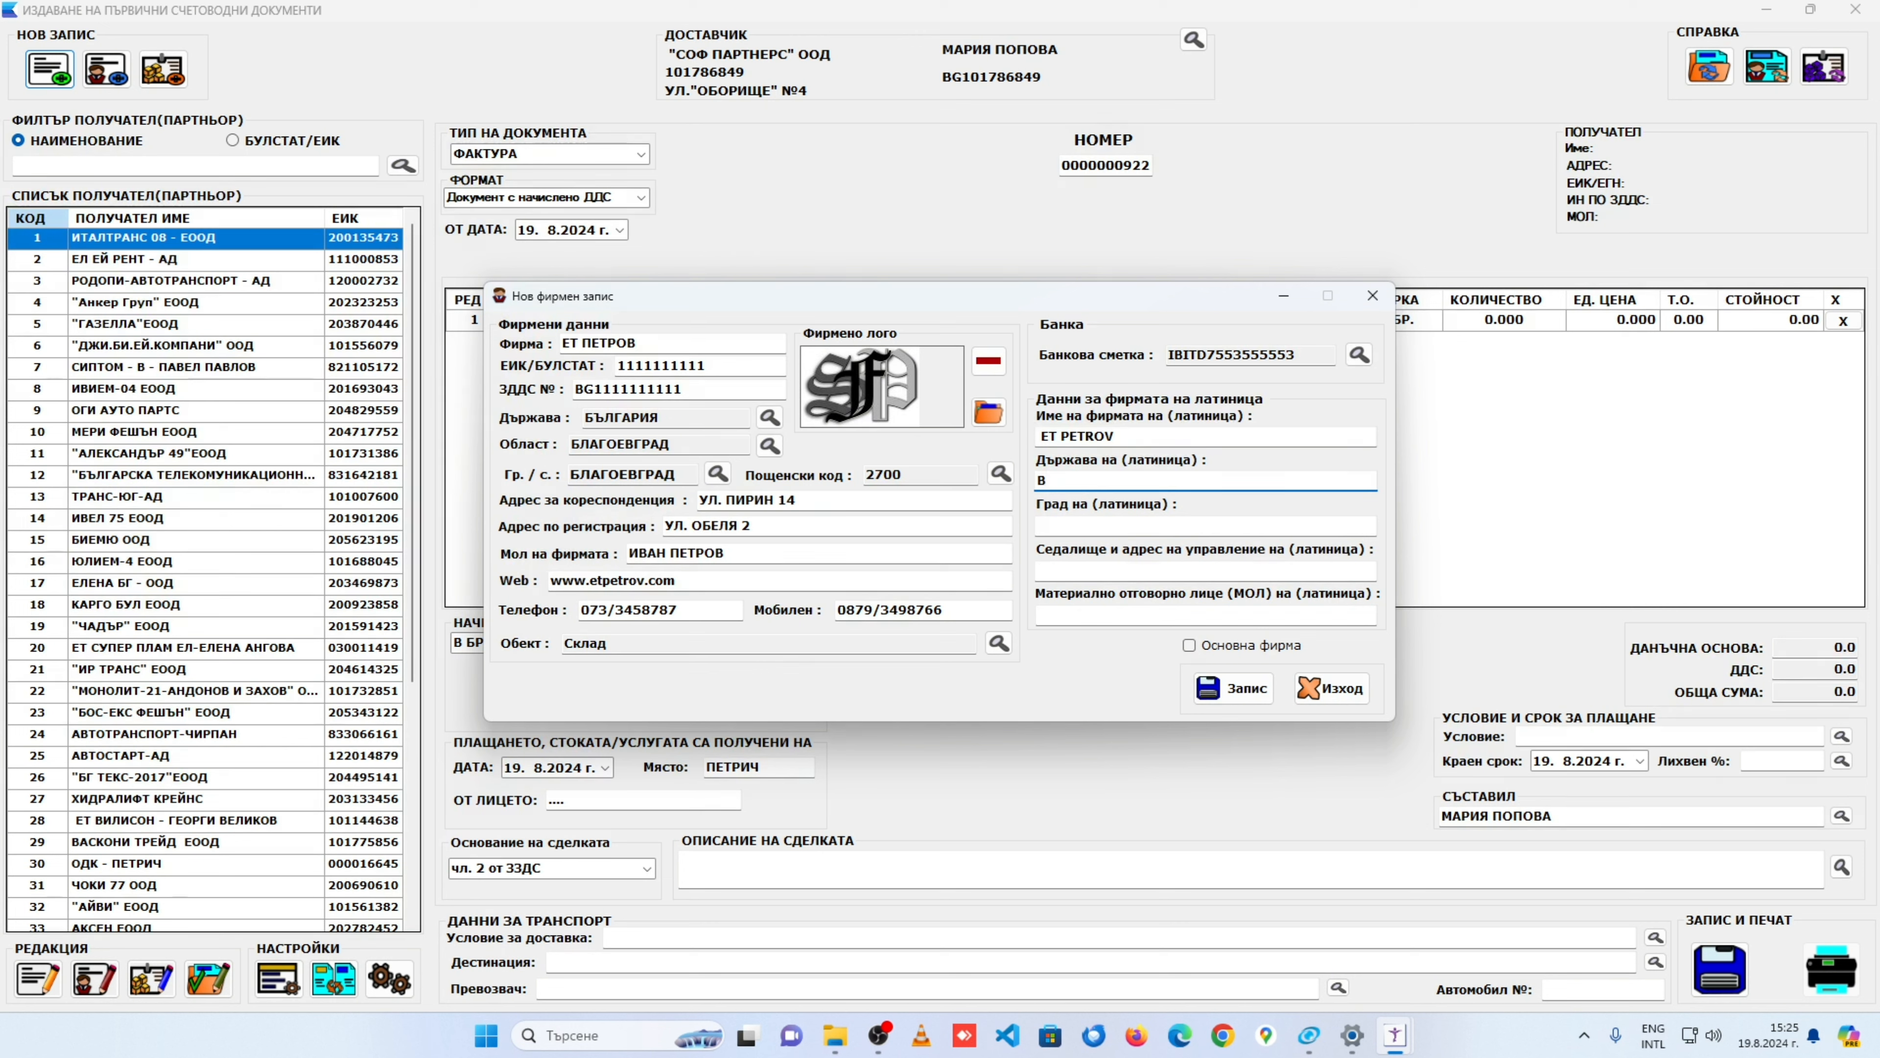
type("ULGARIA")
key("Tab")
type("BLA")
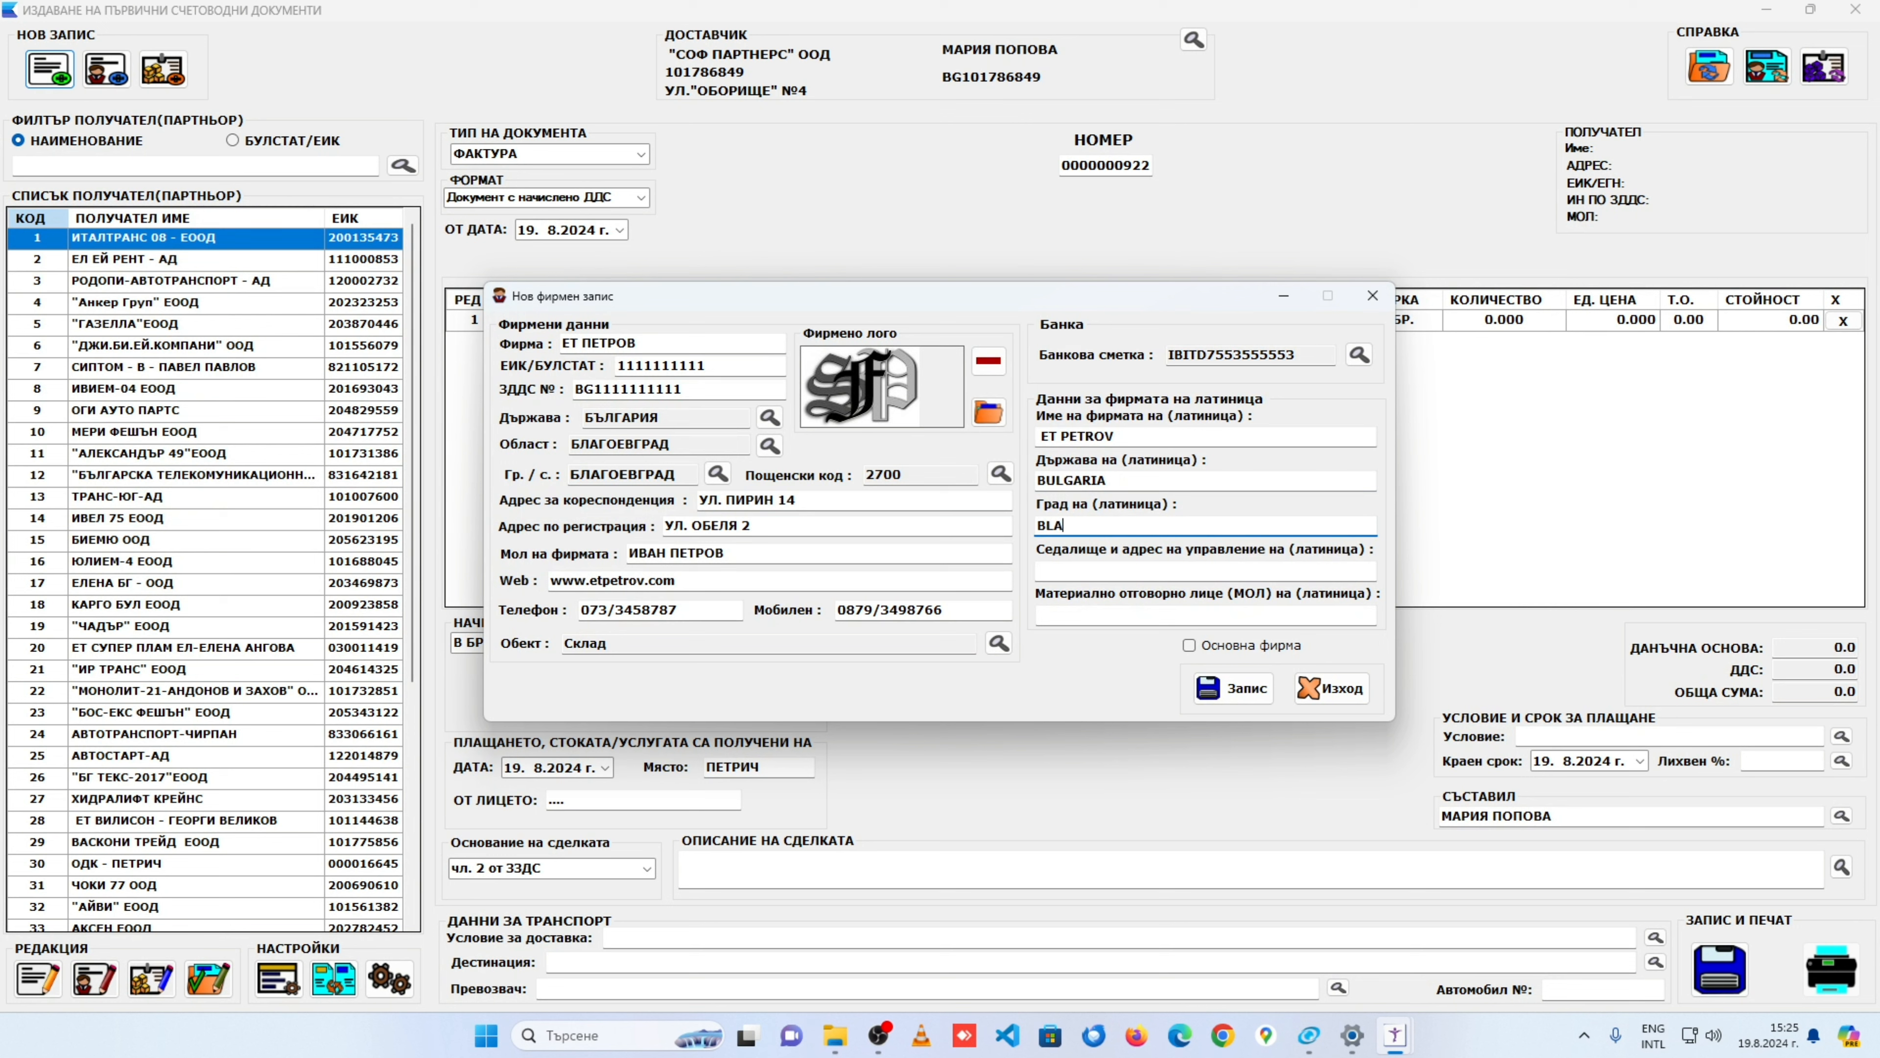
type("GOEVGRAD")
key("Tab")
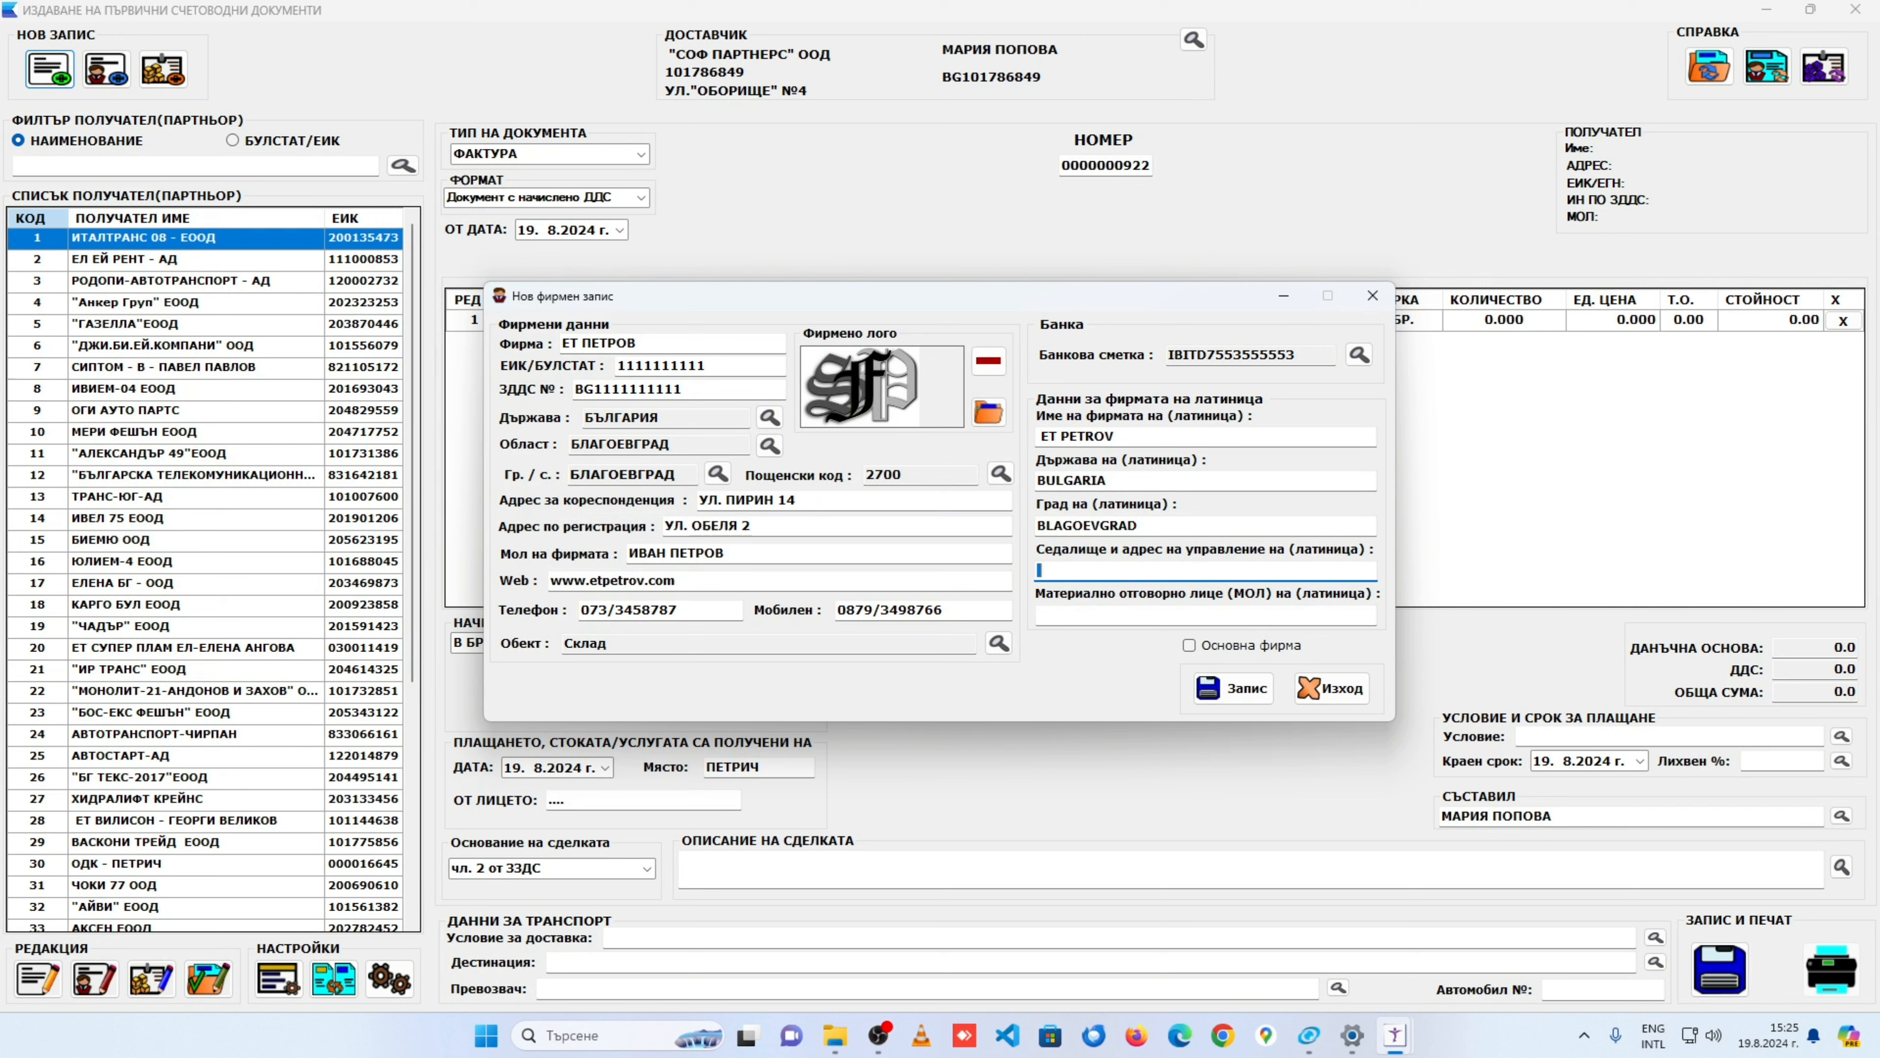
Step: Enter the Latin-script seat address and the responsible person's name in Latin
type("P")
type("RI")
key("BackSpace")
key("BackSpace")
key("Tab")
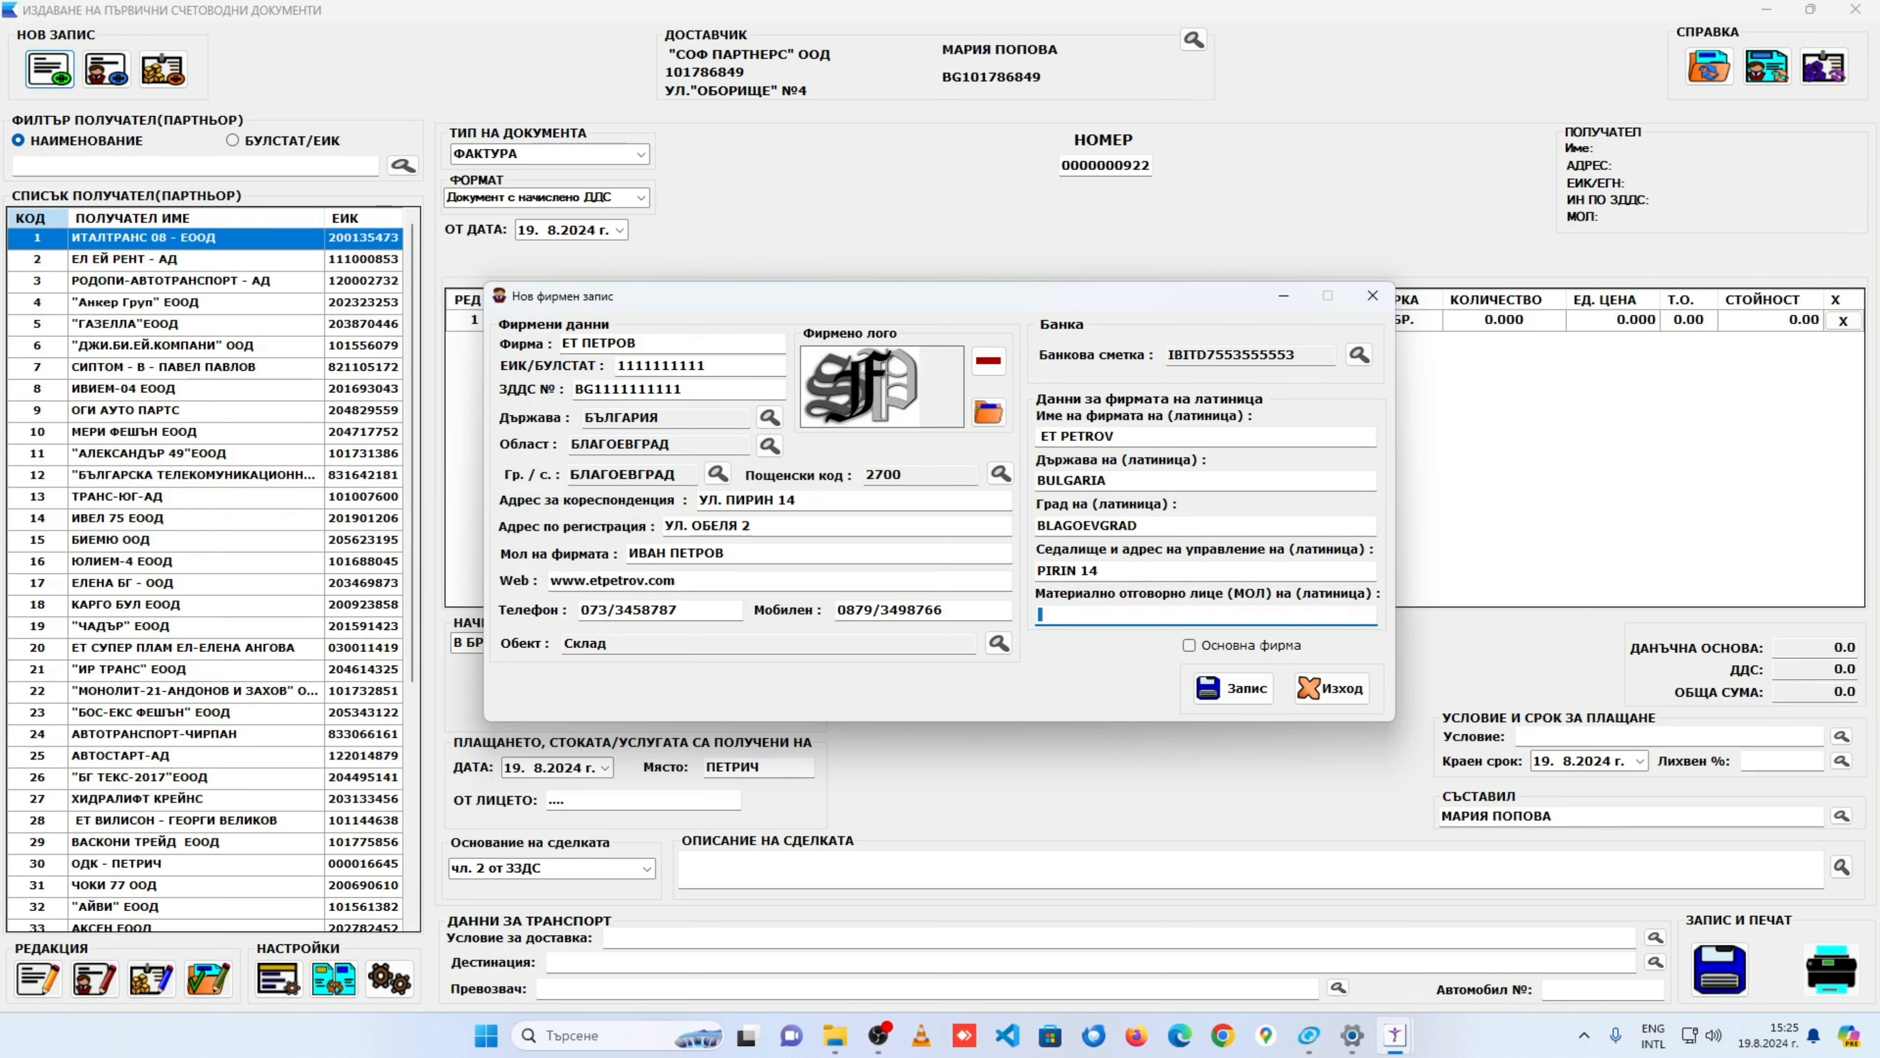
key("Tab")
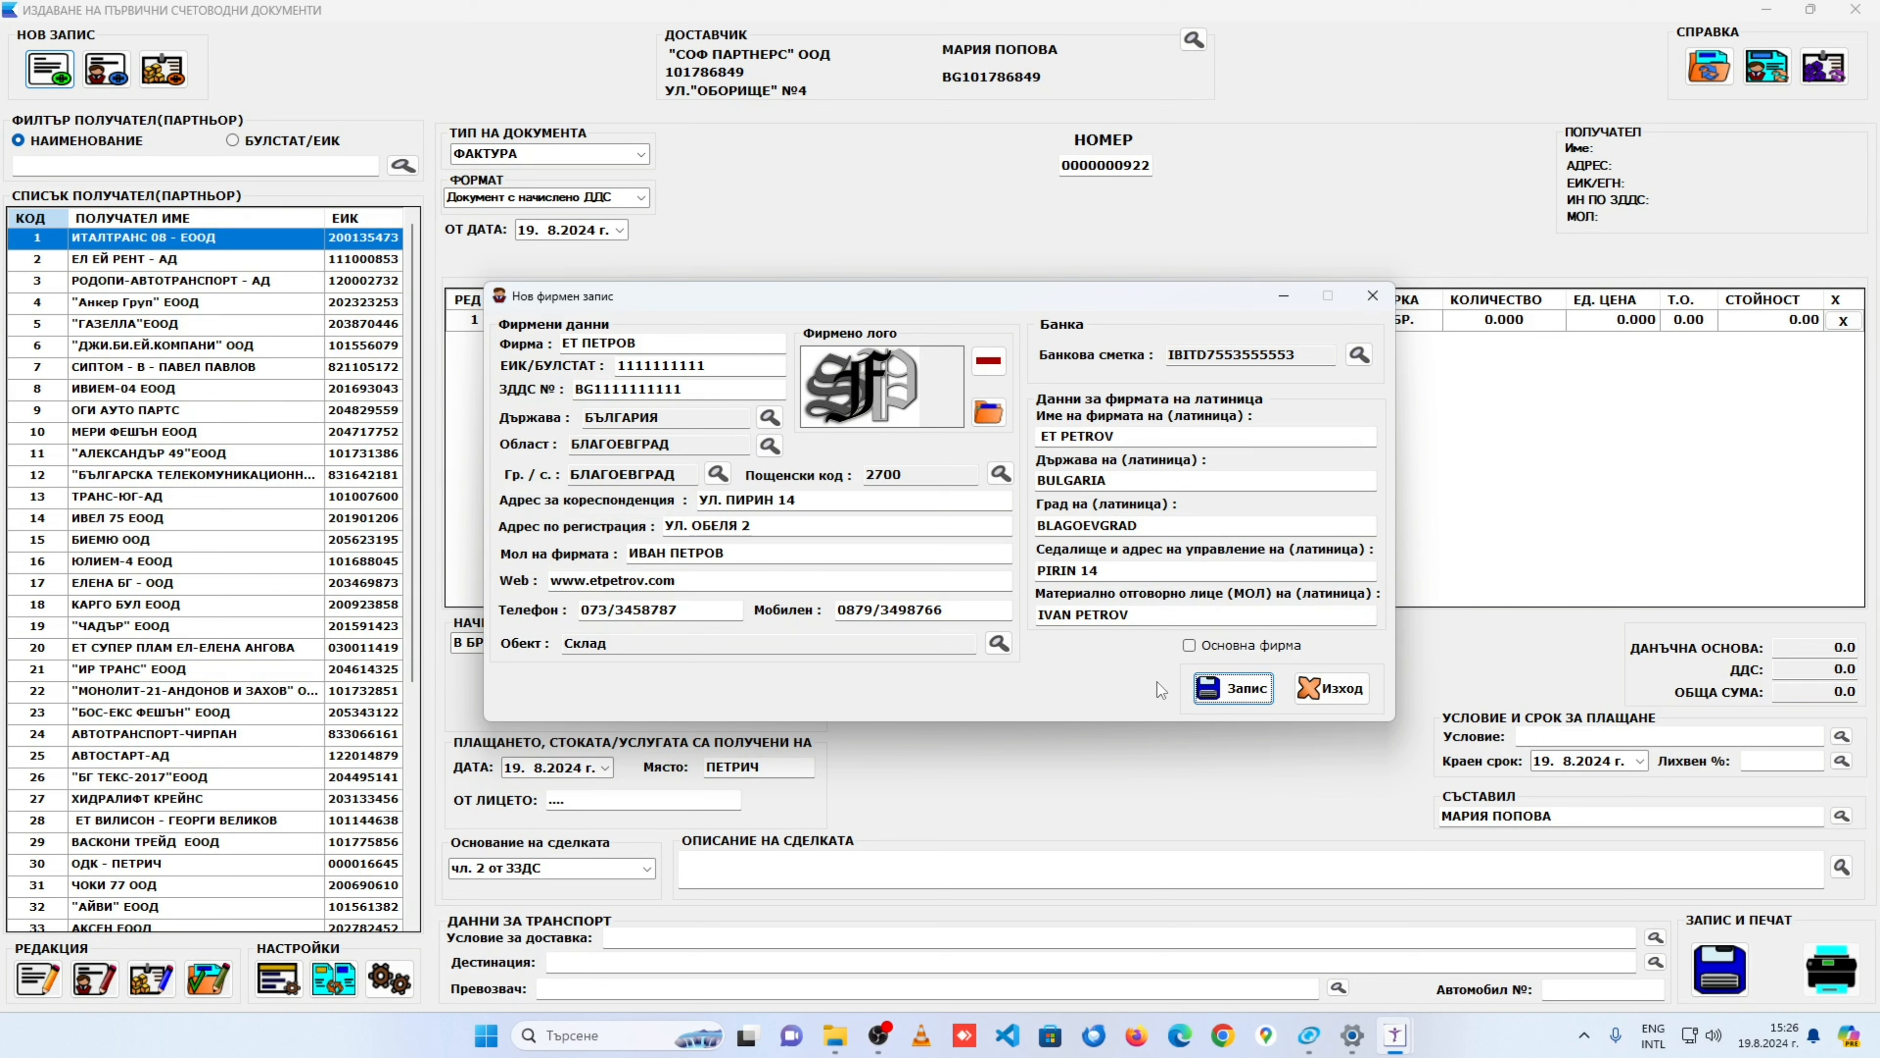
Step: Save the ET PETROV firm record and minimise the emptied Нов фирмен запис window to show the blank invoice
left_click(1248, 698)
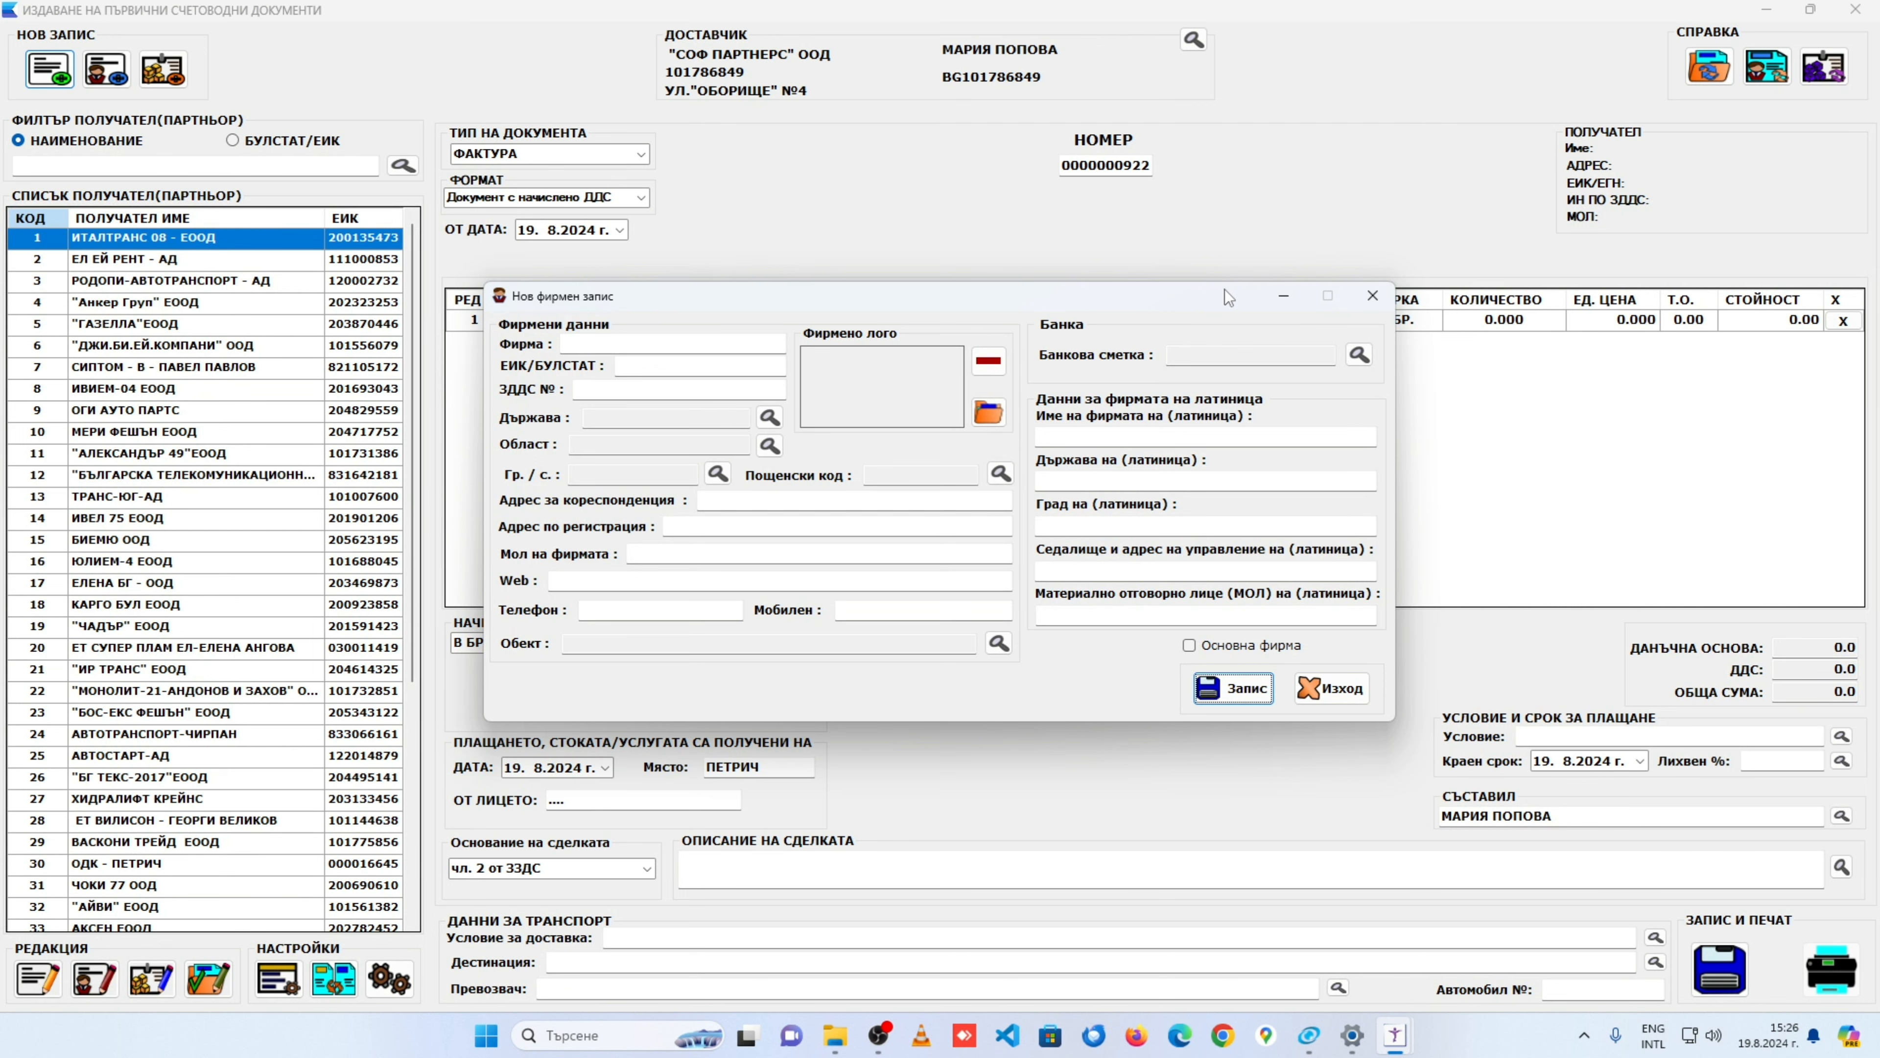
left_click(1289, 300)
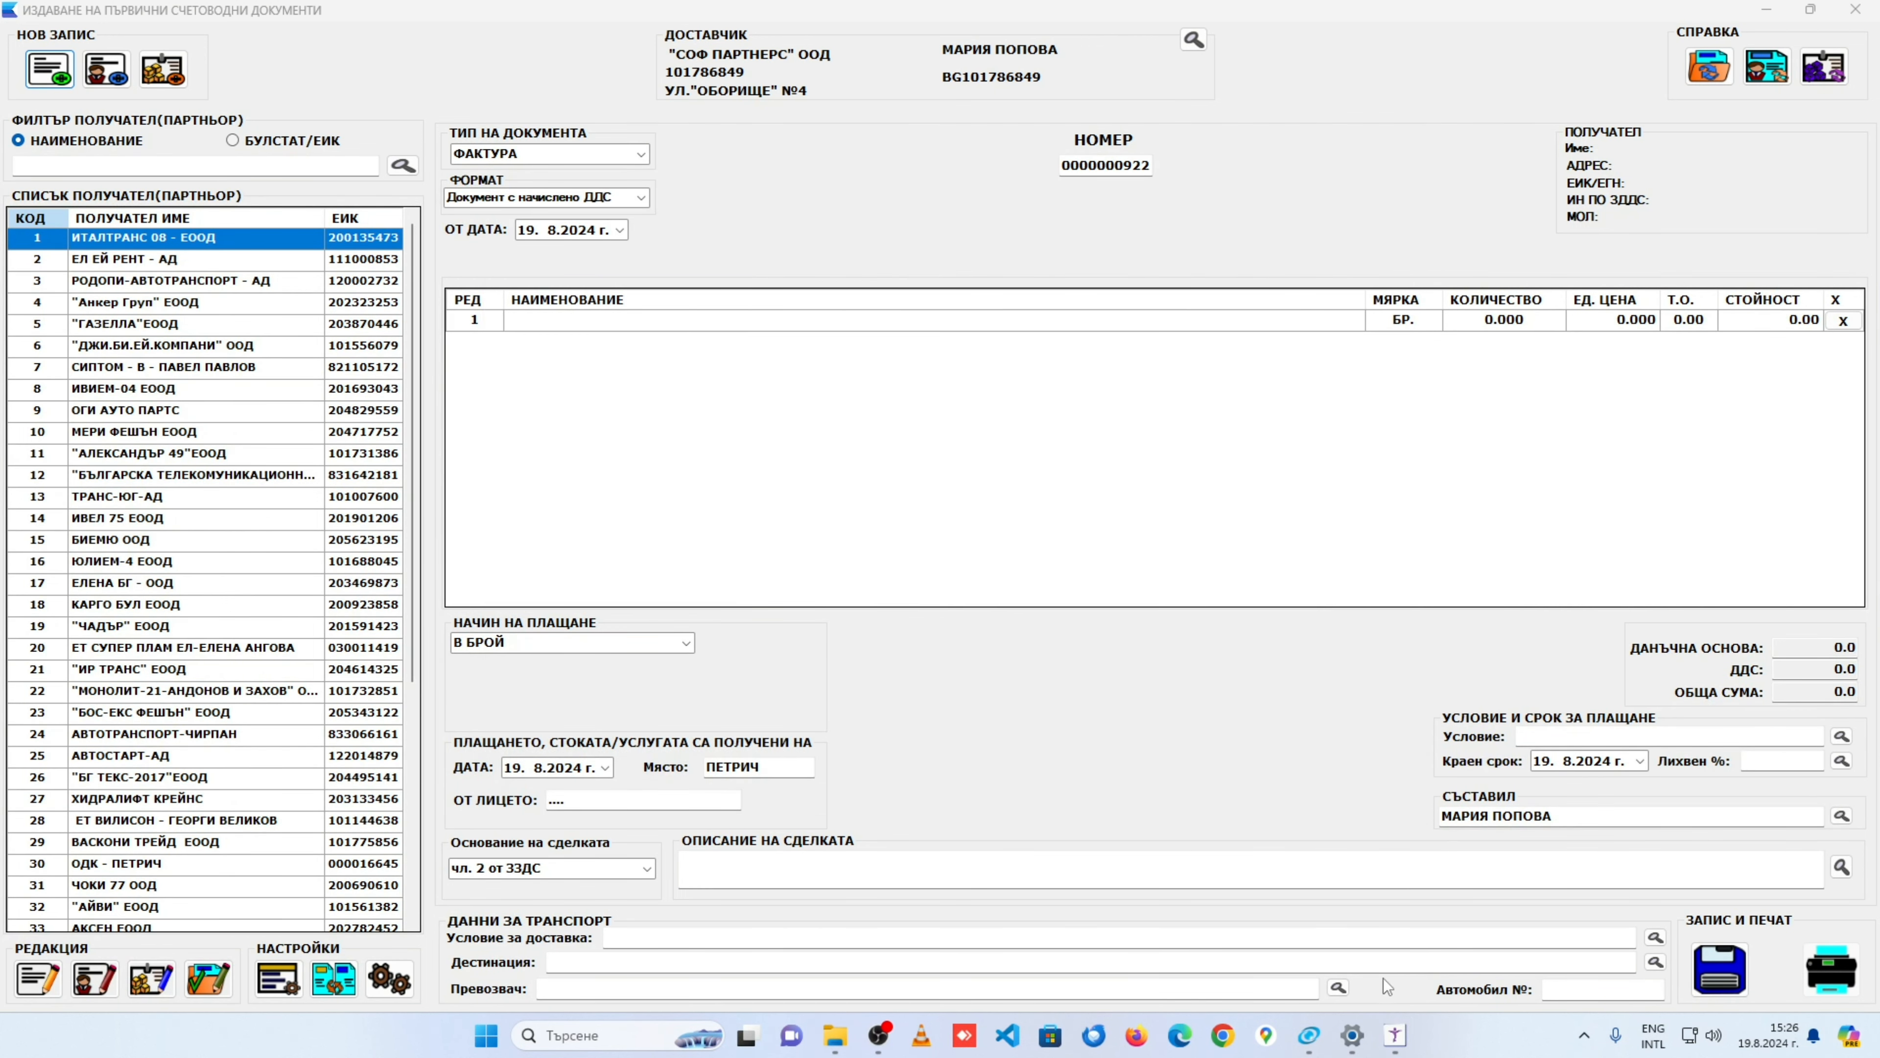
mouse_move(1388, 1039)
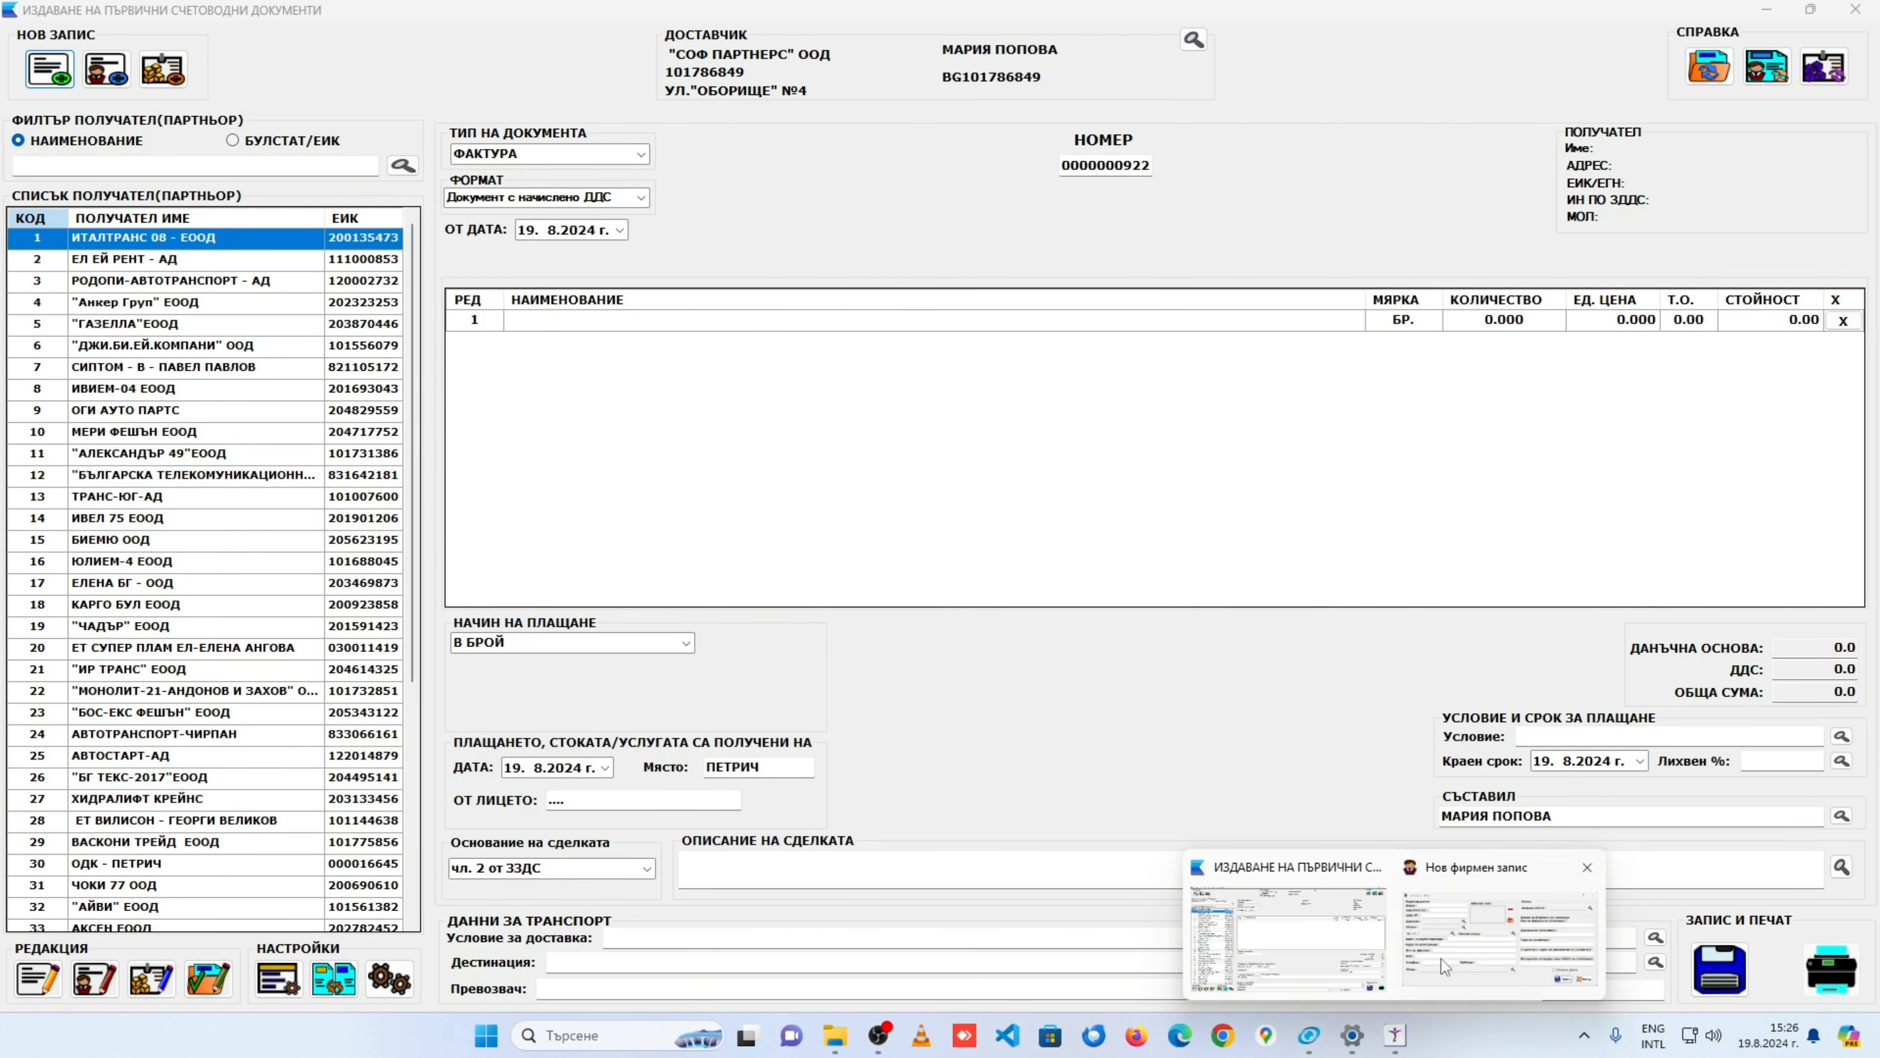